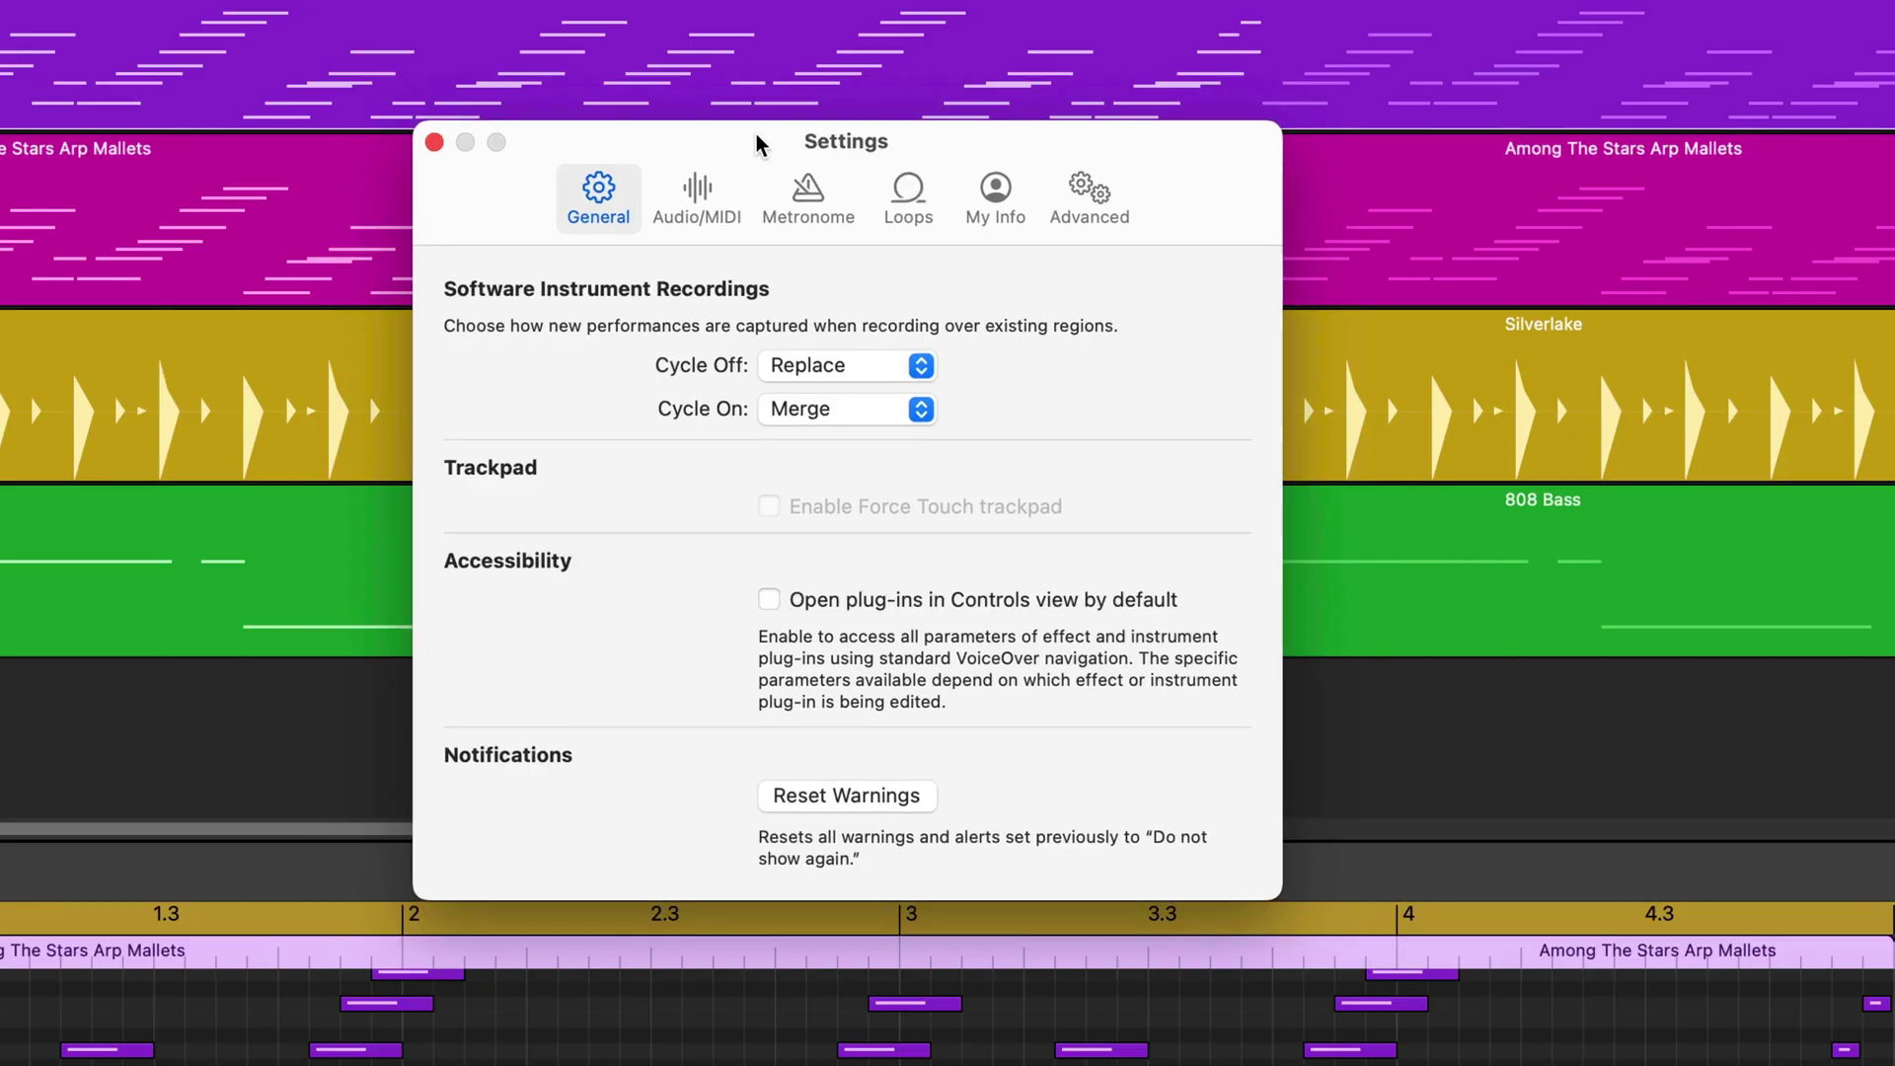
- Flip through the Audio/MIDI, Metronome, Loops, My Info and Advanced settings panes
{"action": "left_click", "coordinate": [697, 193]}
{"action": "left_click", "coordinate": [808, 192]}
{"action": "left_click", "coordinate": [908, 193]}
{"action": "left_click", "coordinate": [995, 192]}
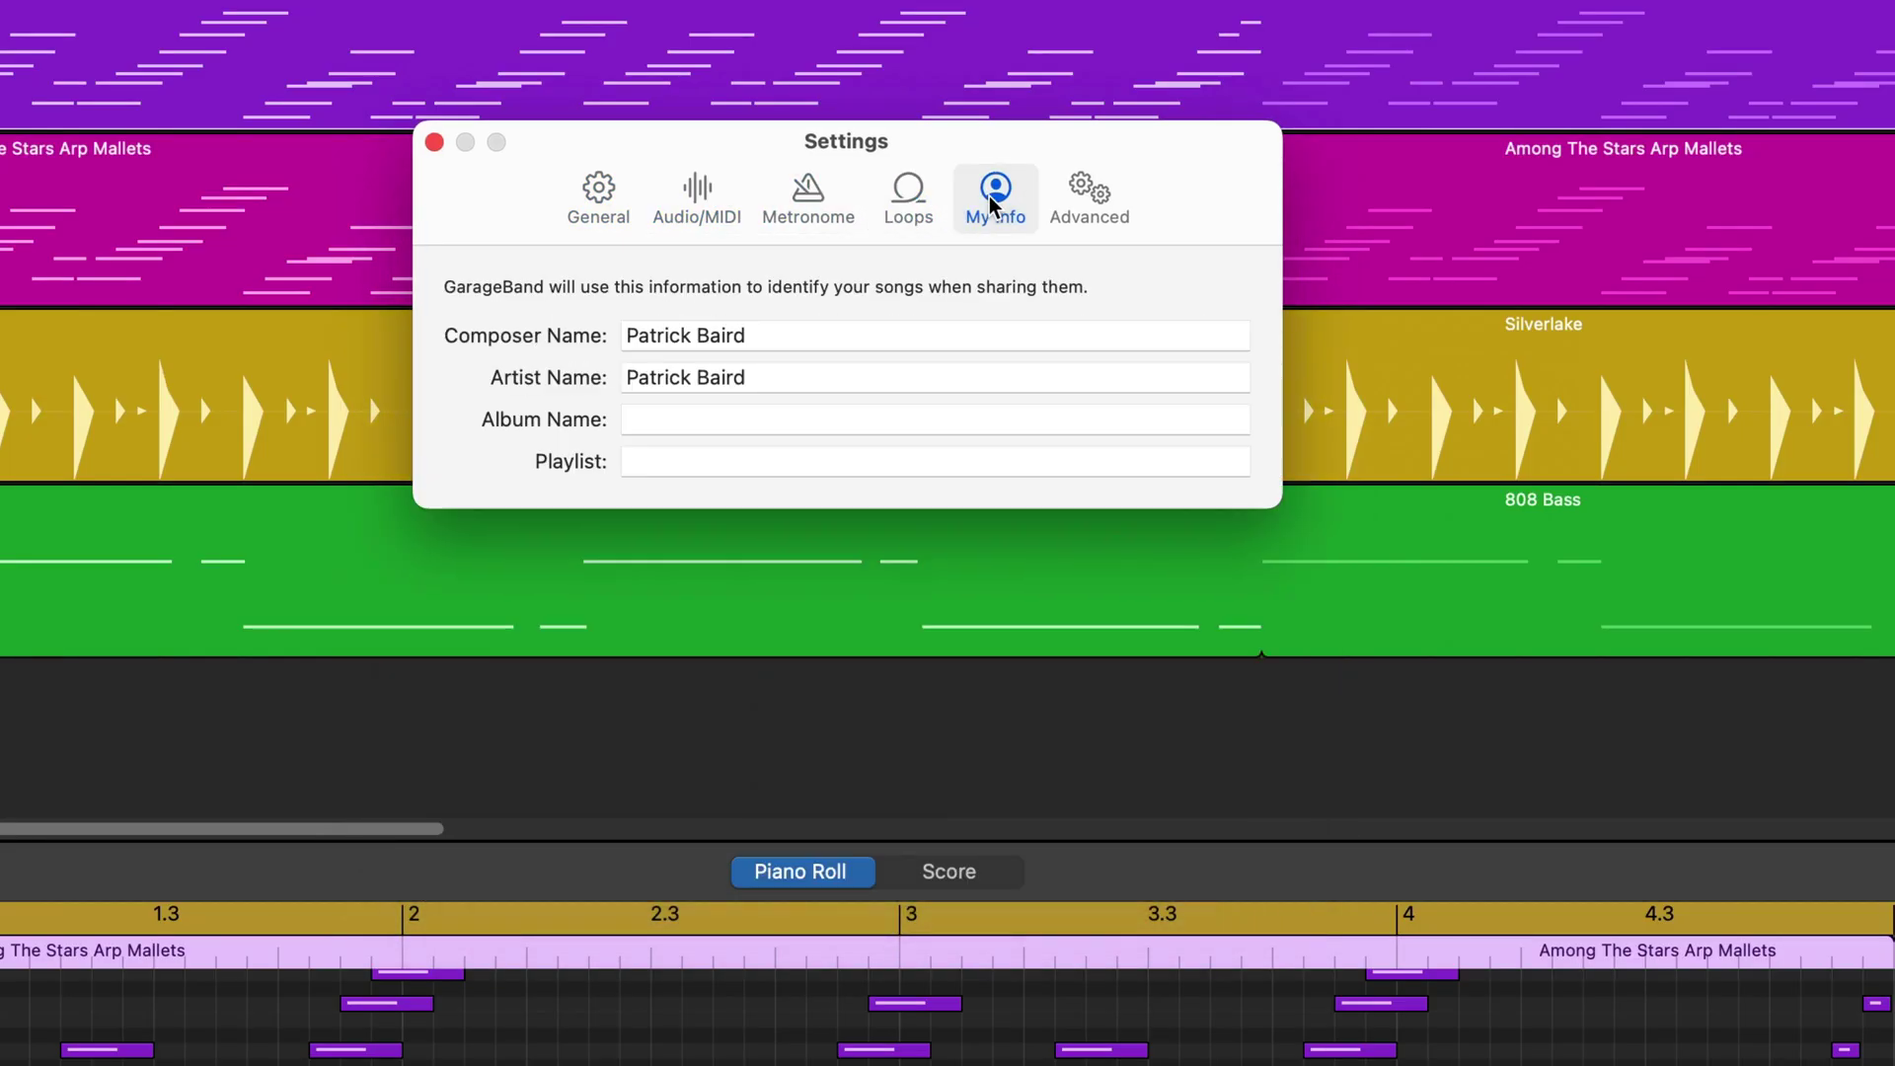
{"action": "left_click", "coordinate": [1093, 201]}
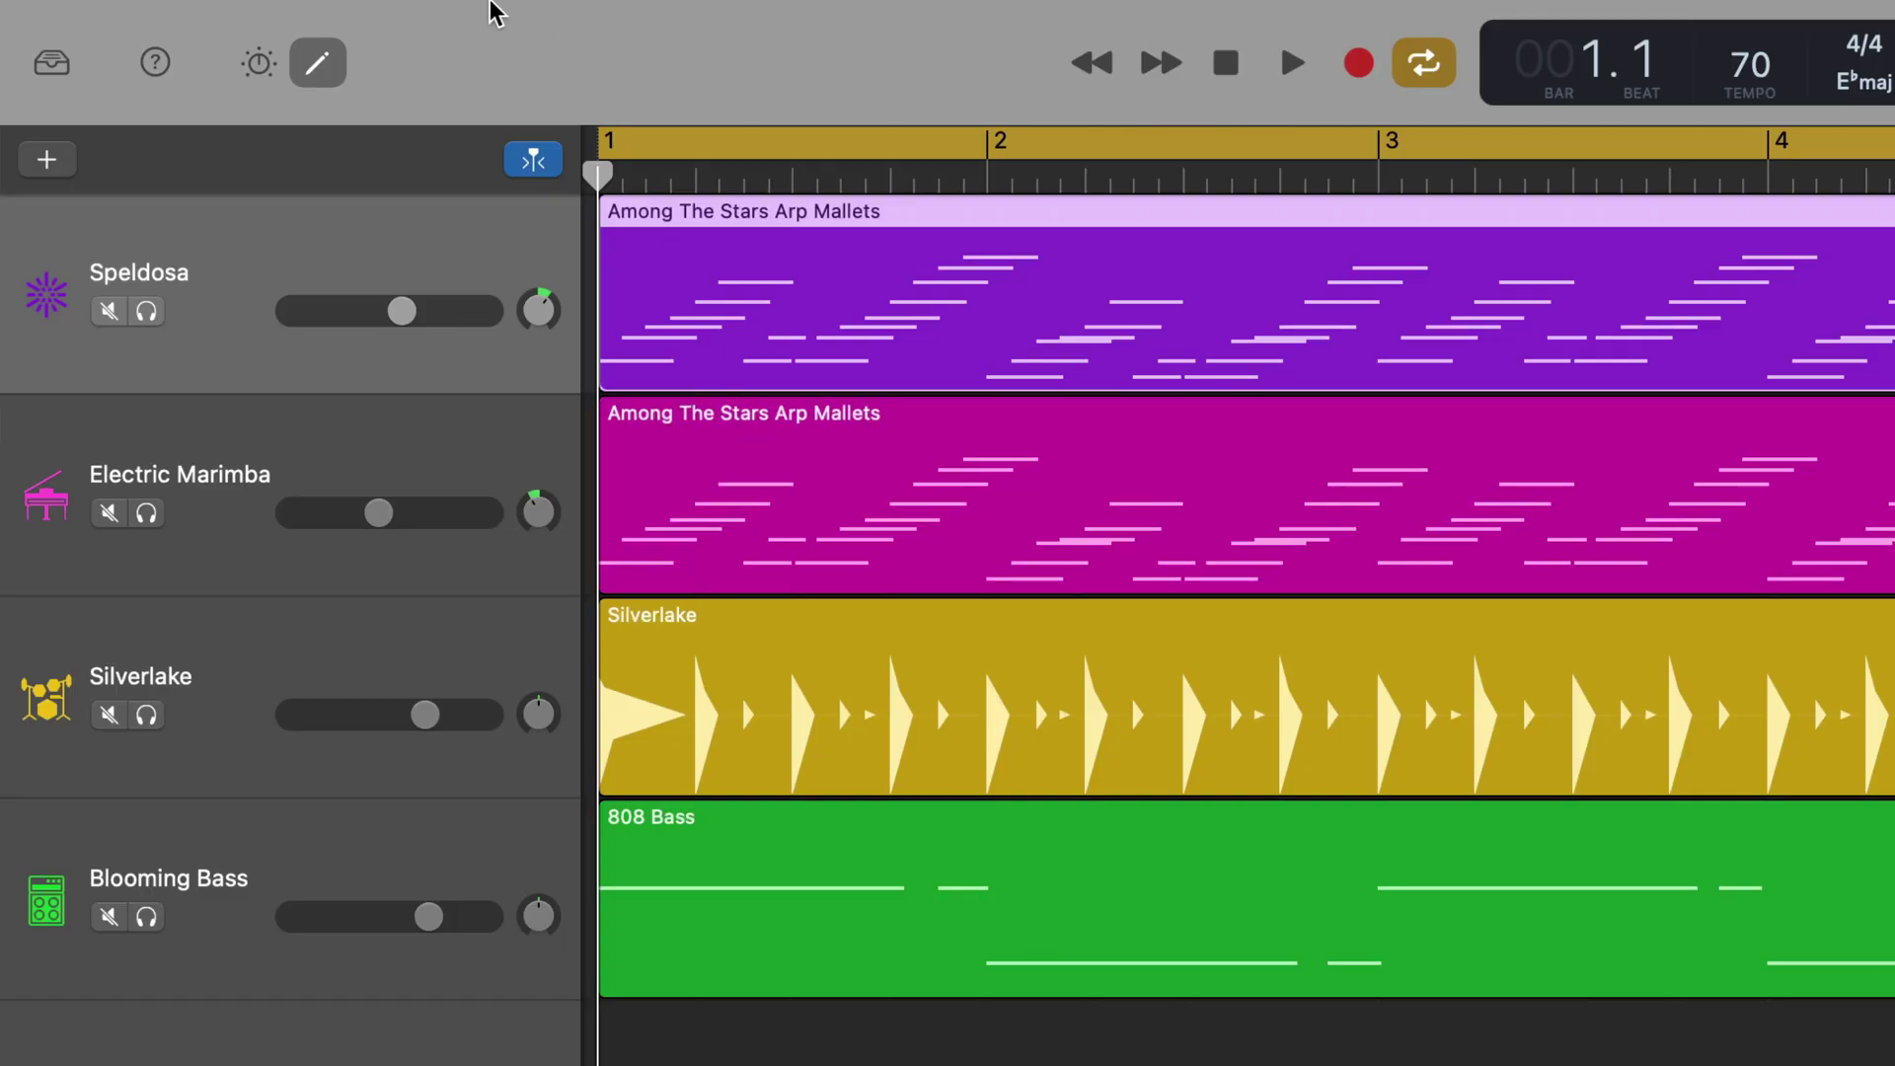
- Open Settings from the GarageBand menu and page from Audio/MIDI through My Info to Advanced
{"action": "mouse_move", "coordinate": [382, 10]}
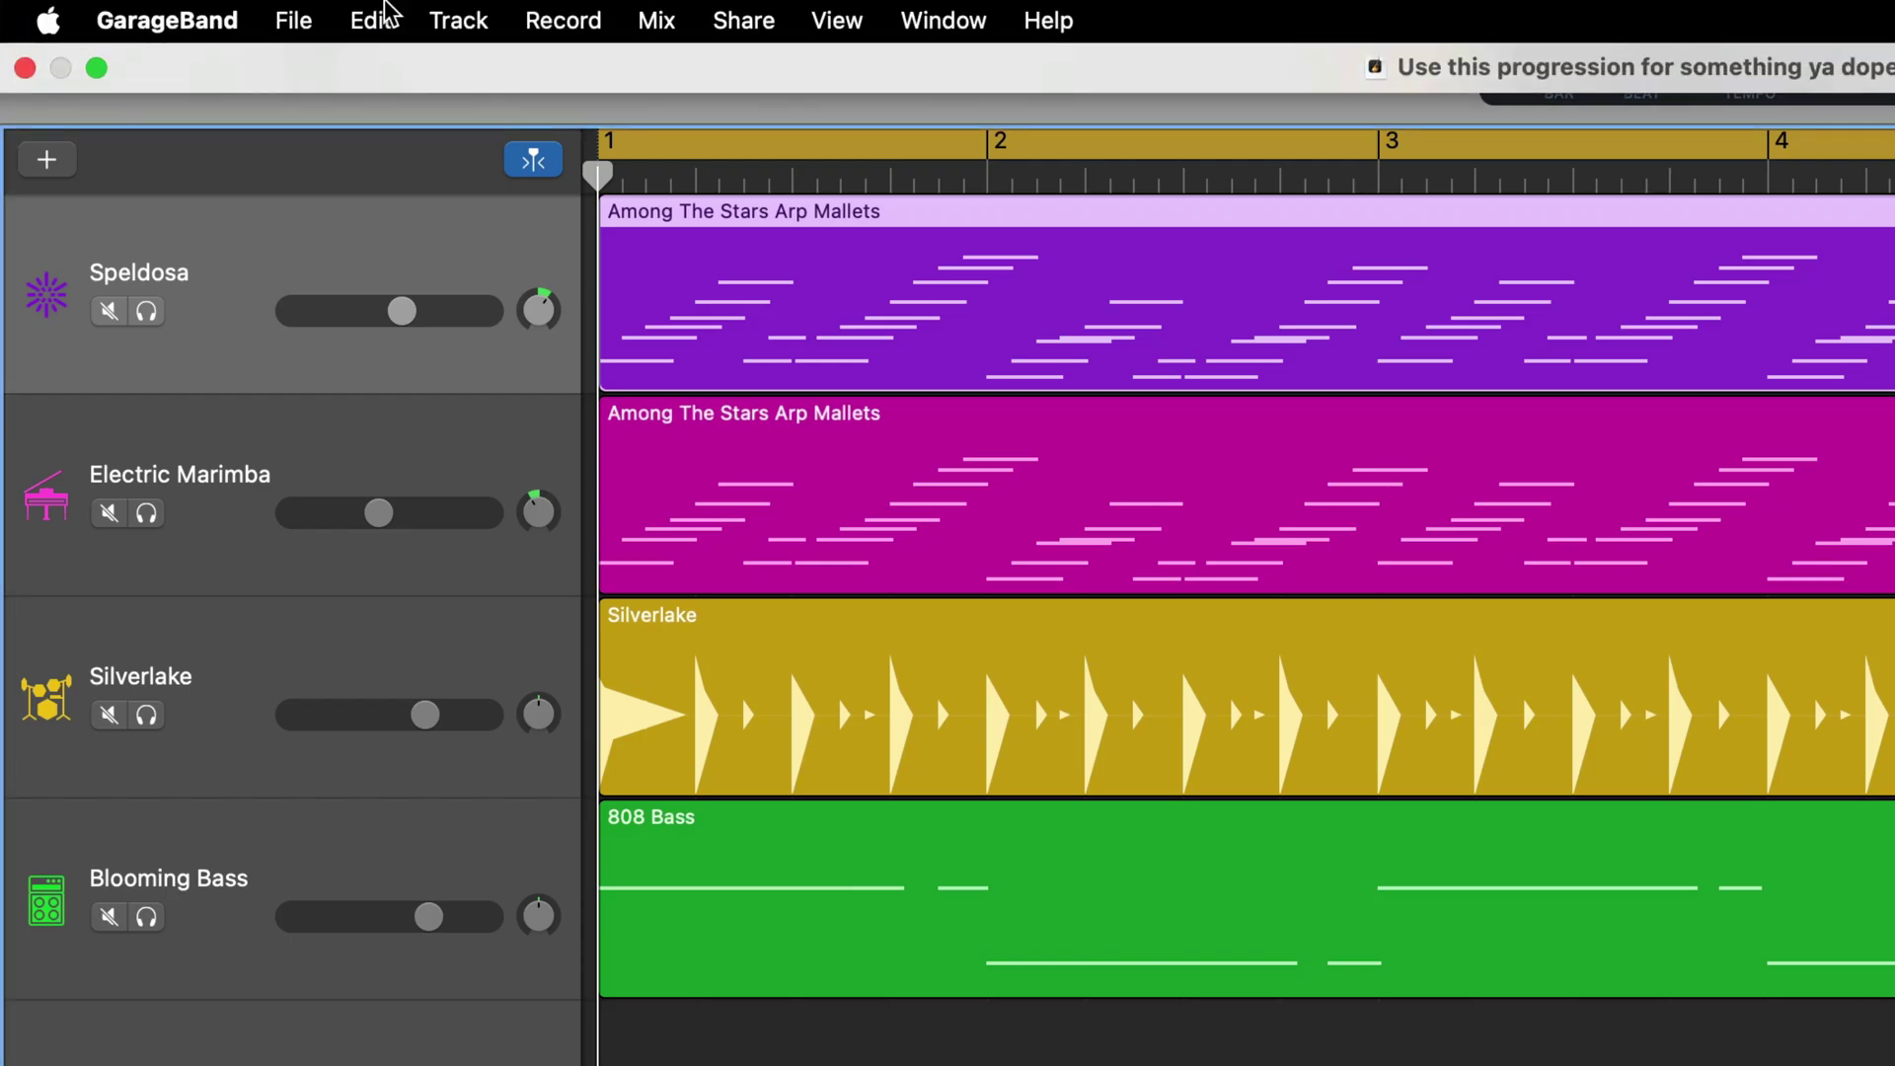
{"action": "left_click", "coordinate": [209, 22]}
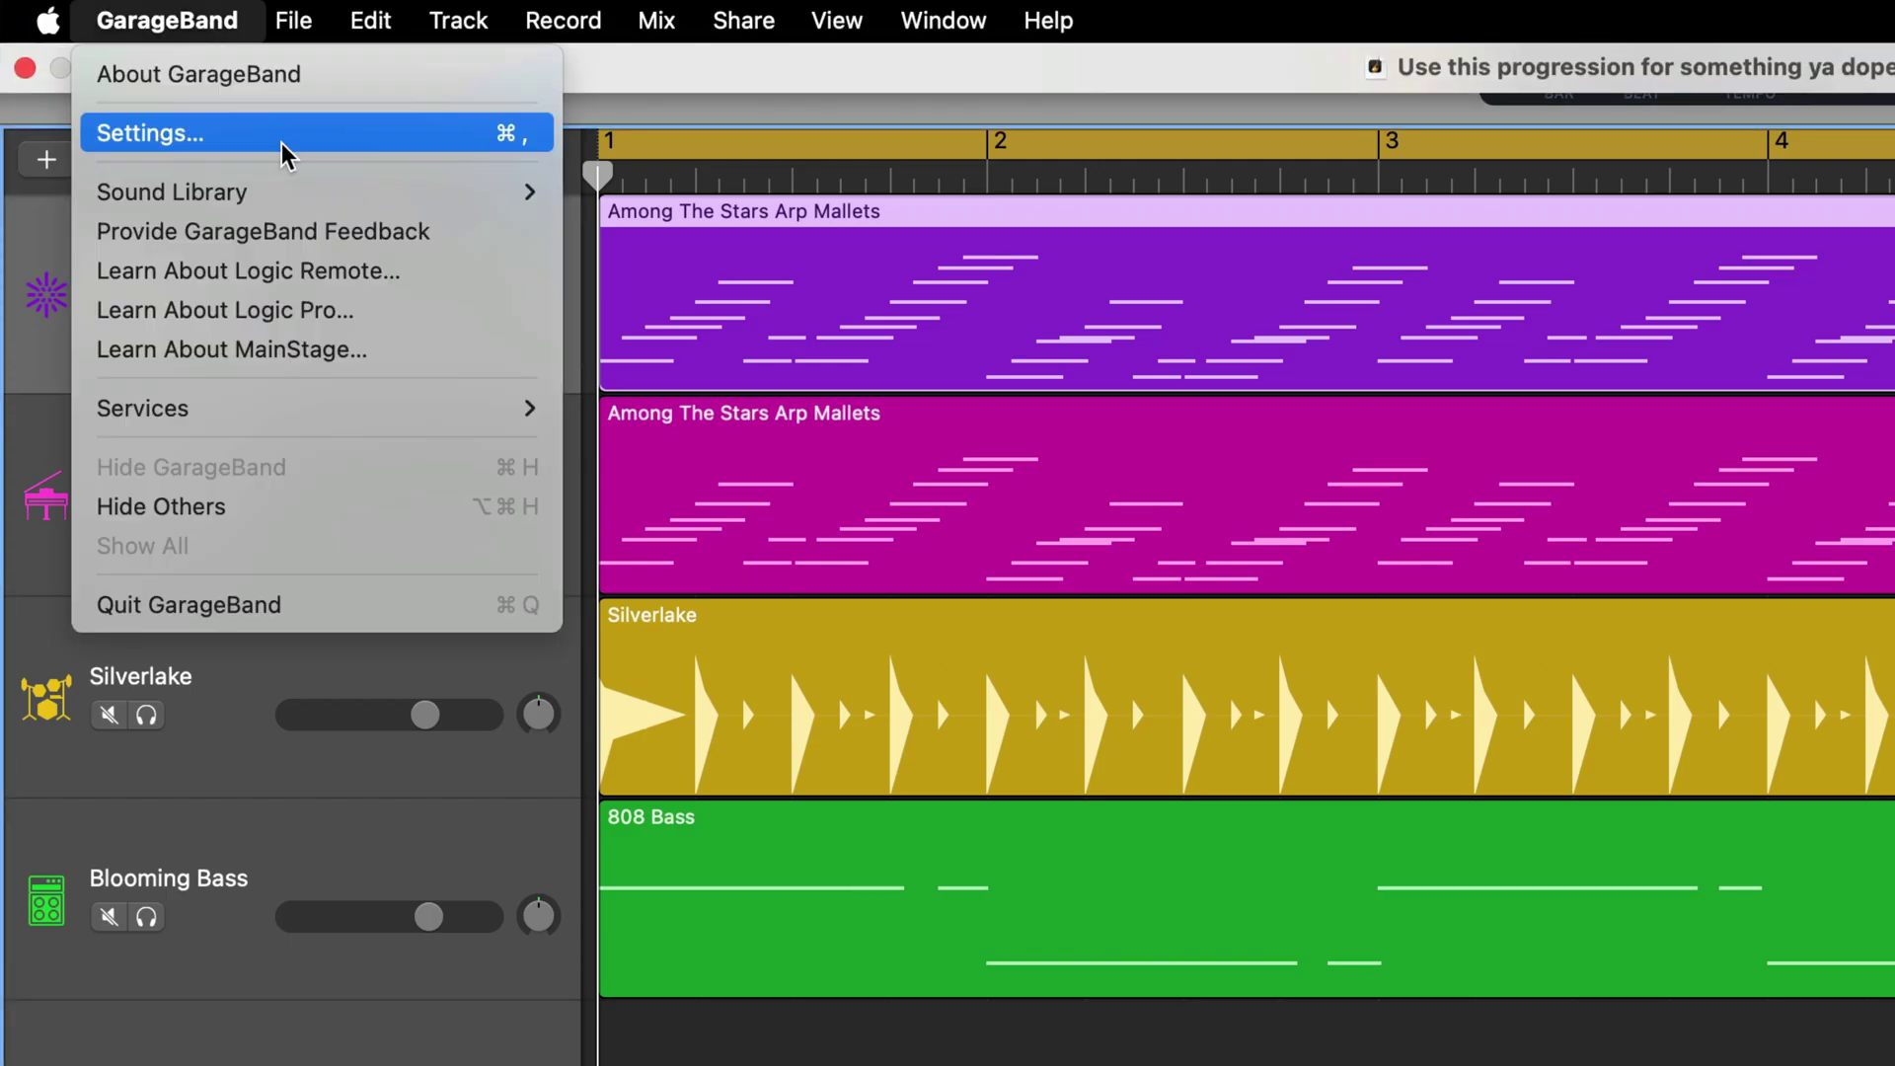
{"action": "left_click", "coordinate": [354, 136]}
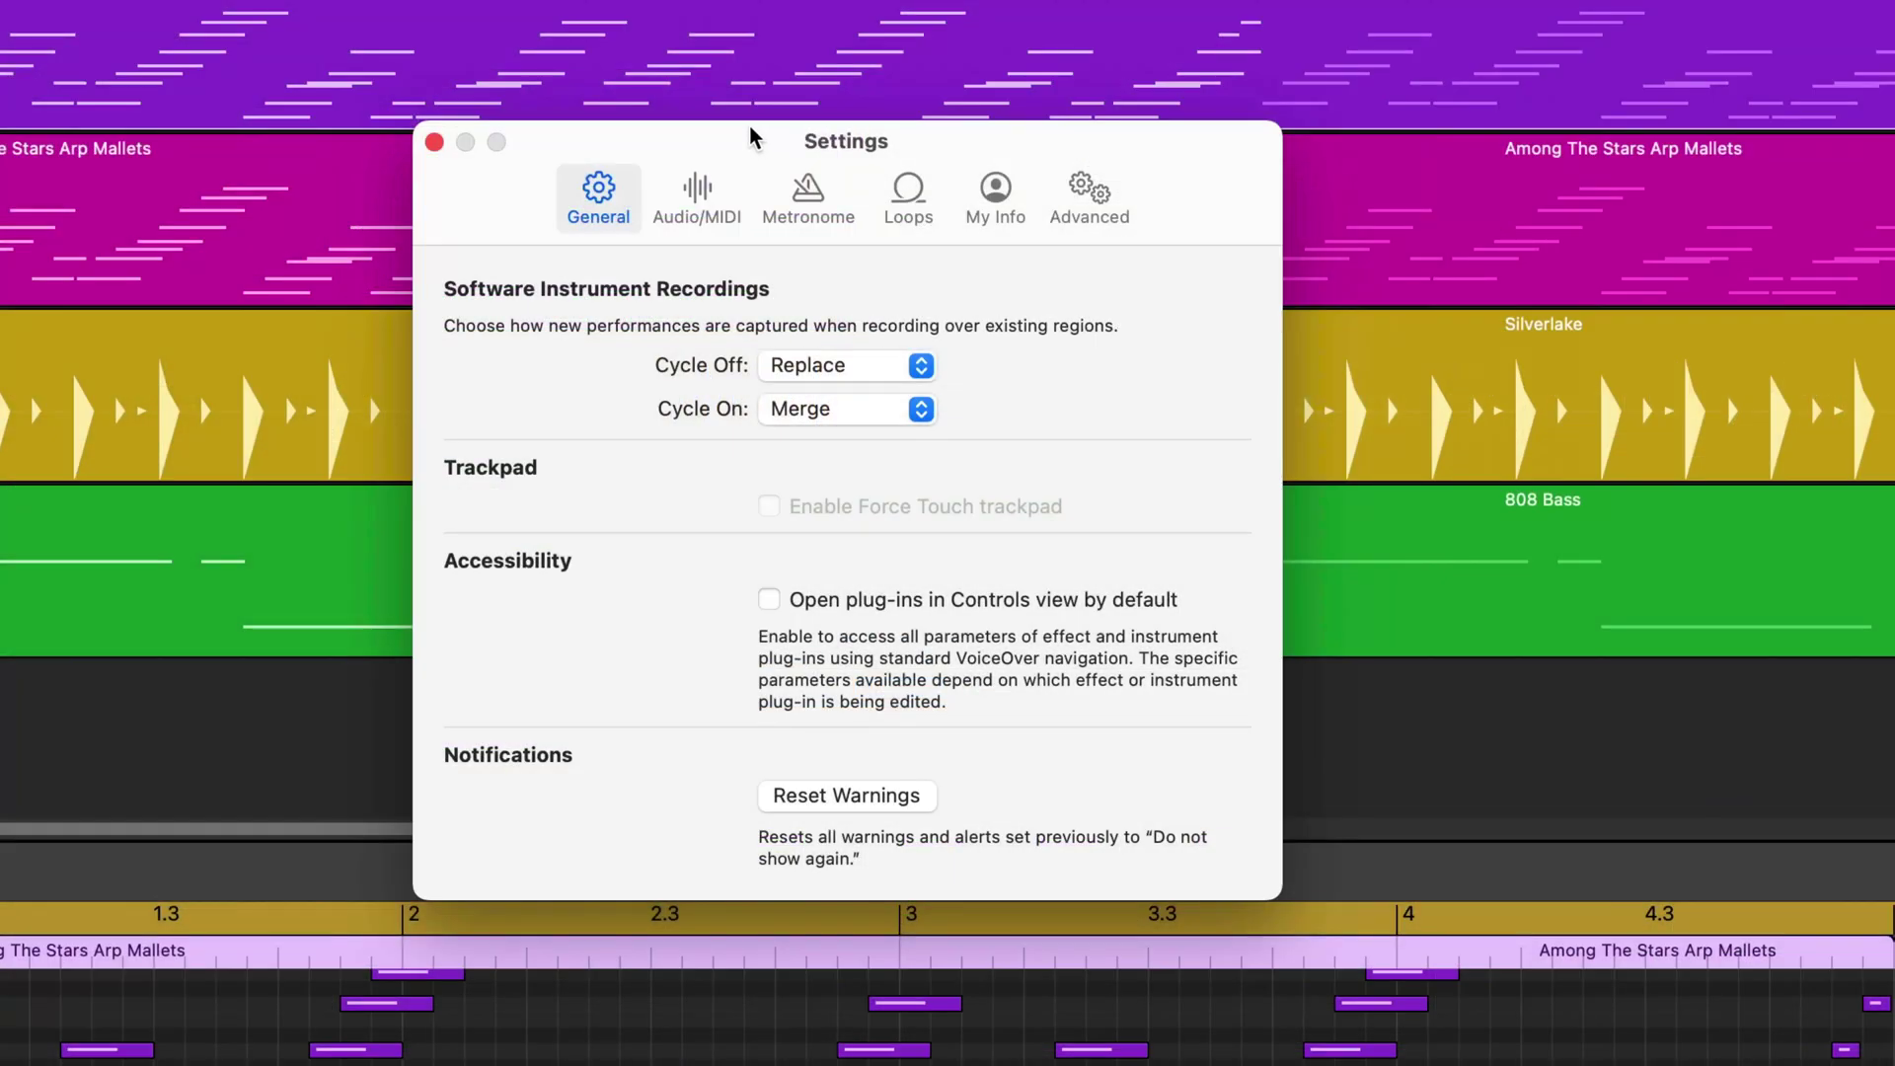
{"action": "left_click", "coordinate": [699, 190]}
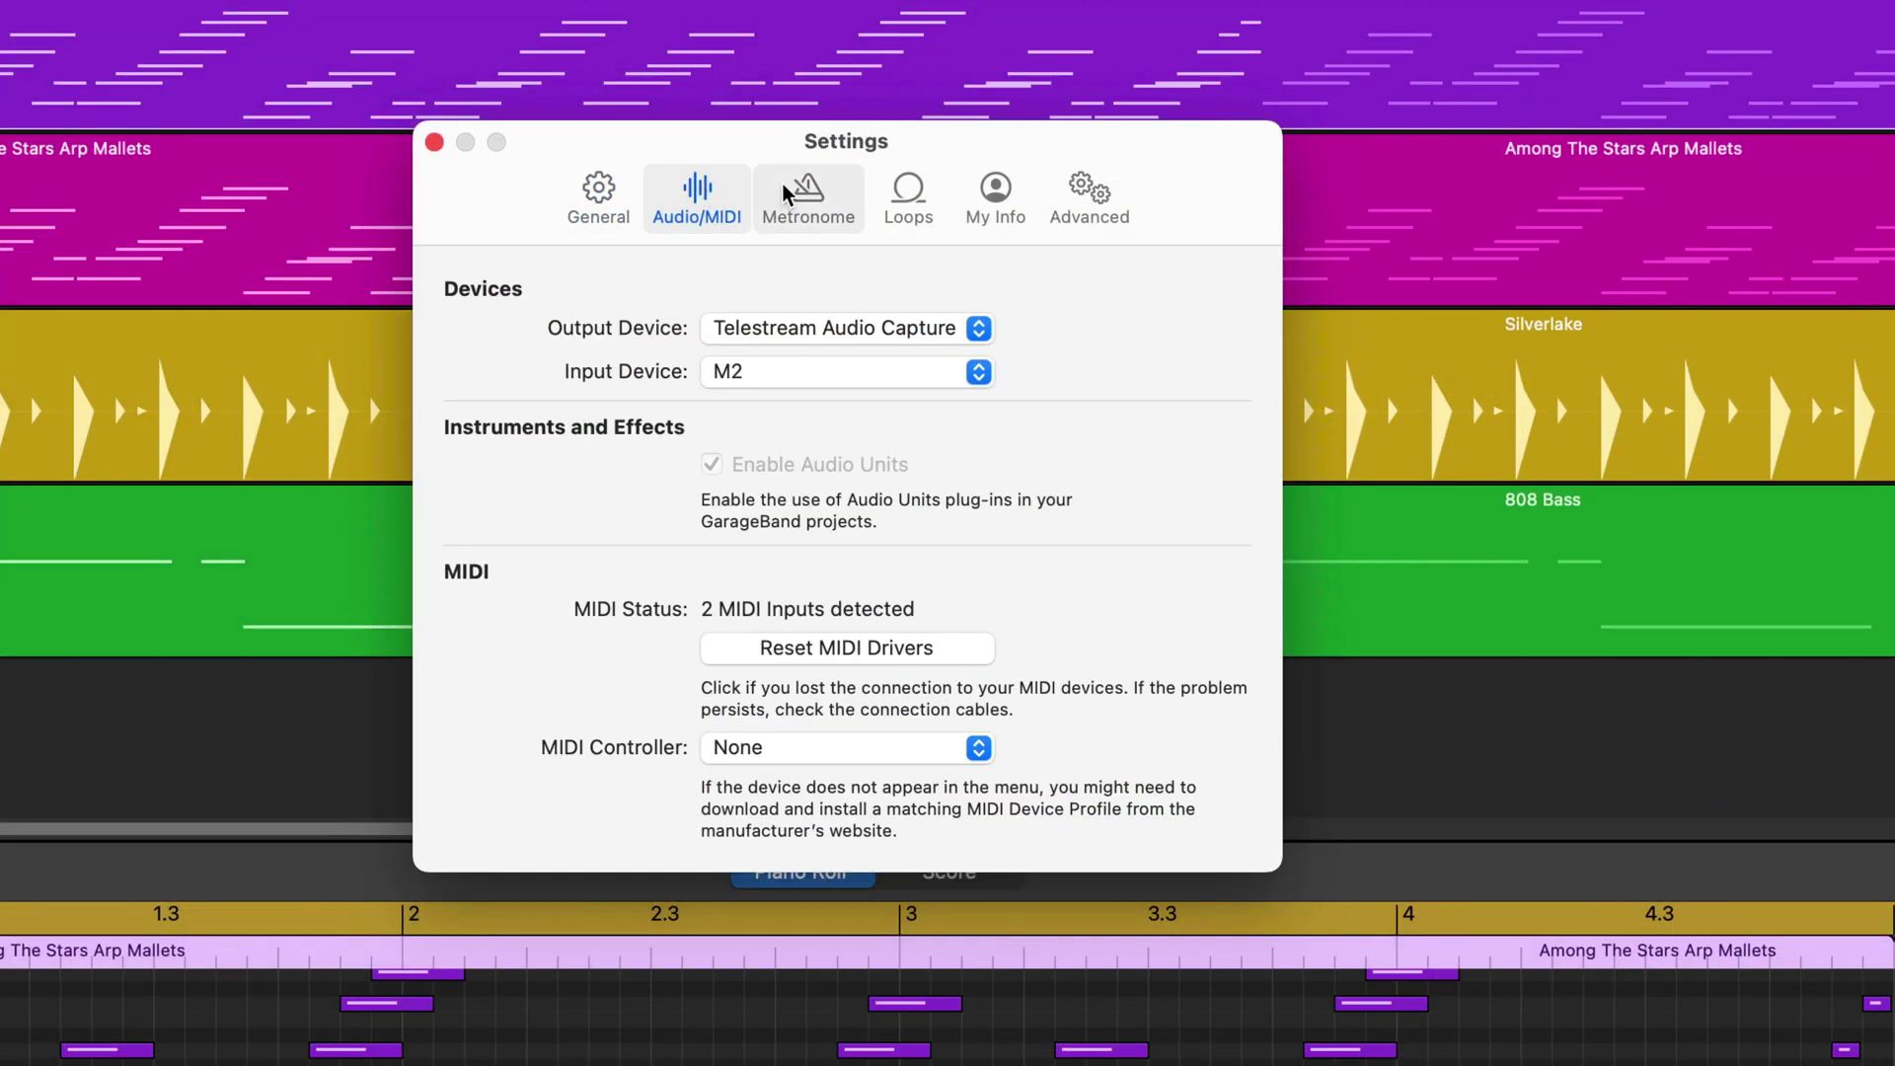
{"action": "left_click", "coordinate": [809, 191]}
{"action": "left_click", "coordinate": [908, 190]}
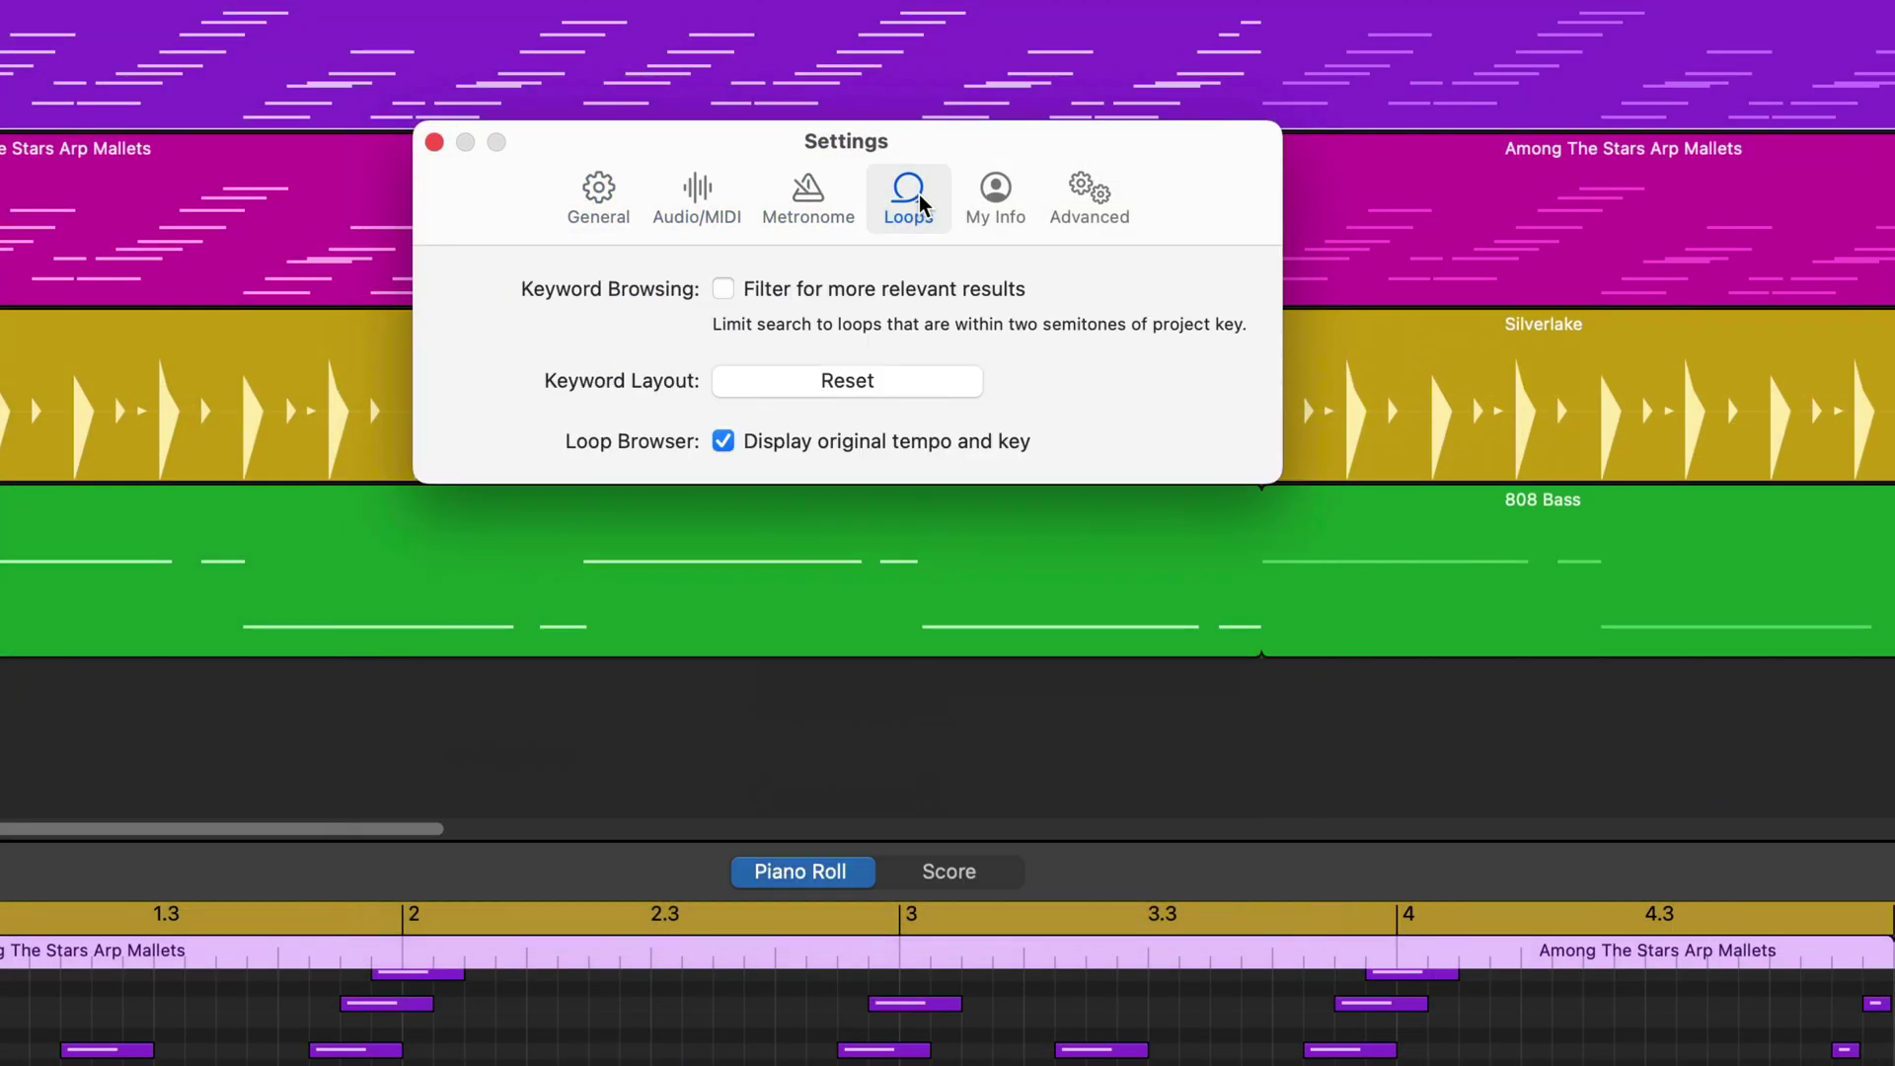
{"action": "left_click", "coordinate": [994, 197]}
{"action": "left_click", "coordinate": [1094, 199]}
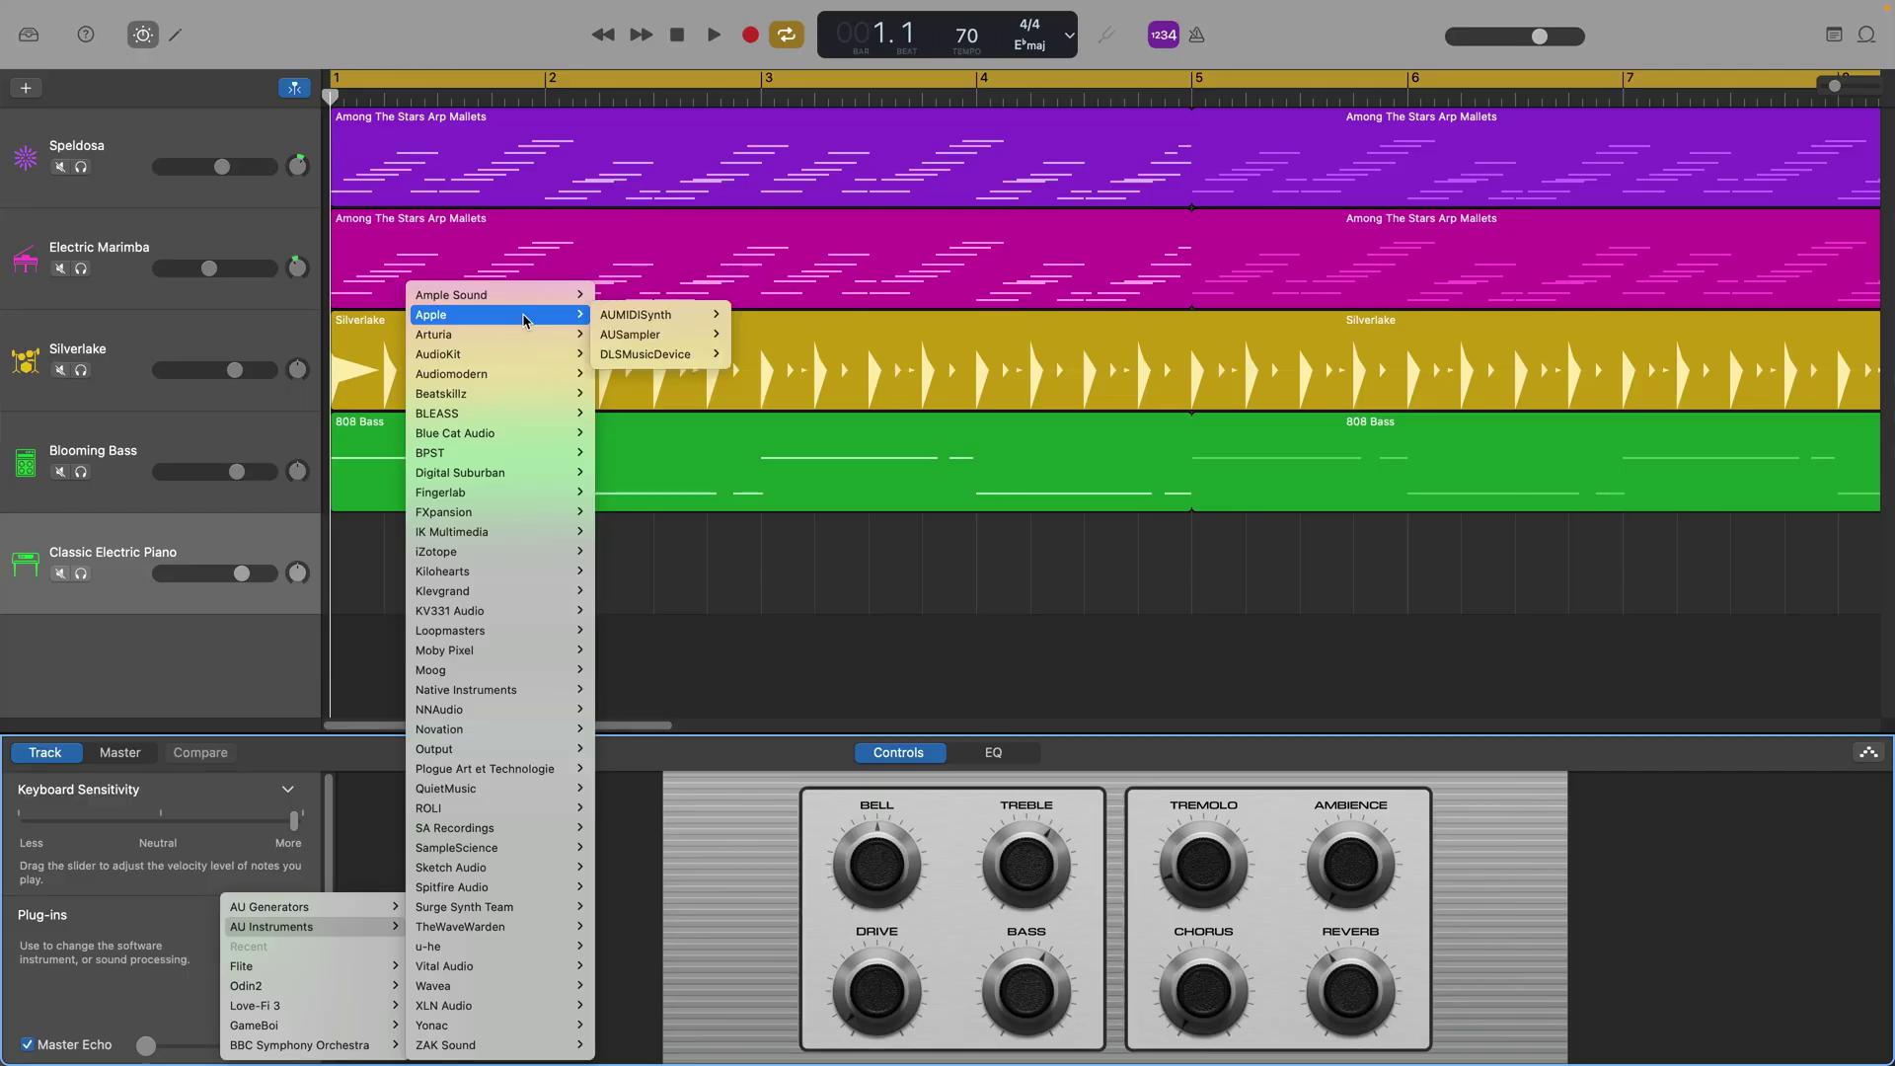
- Load AUSampler on the Classic Electric Piano track, reopen and reposition its window, then open Settings
{"action": "mouse_move", "coordinate": [646, 335]}
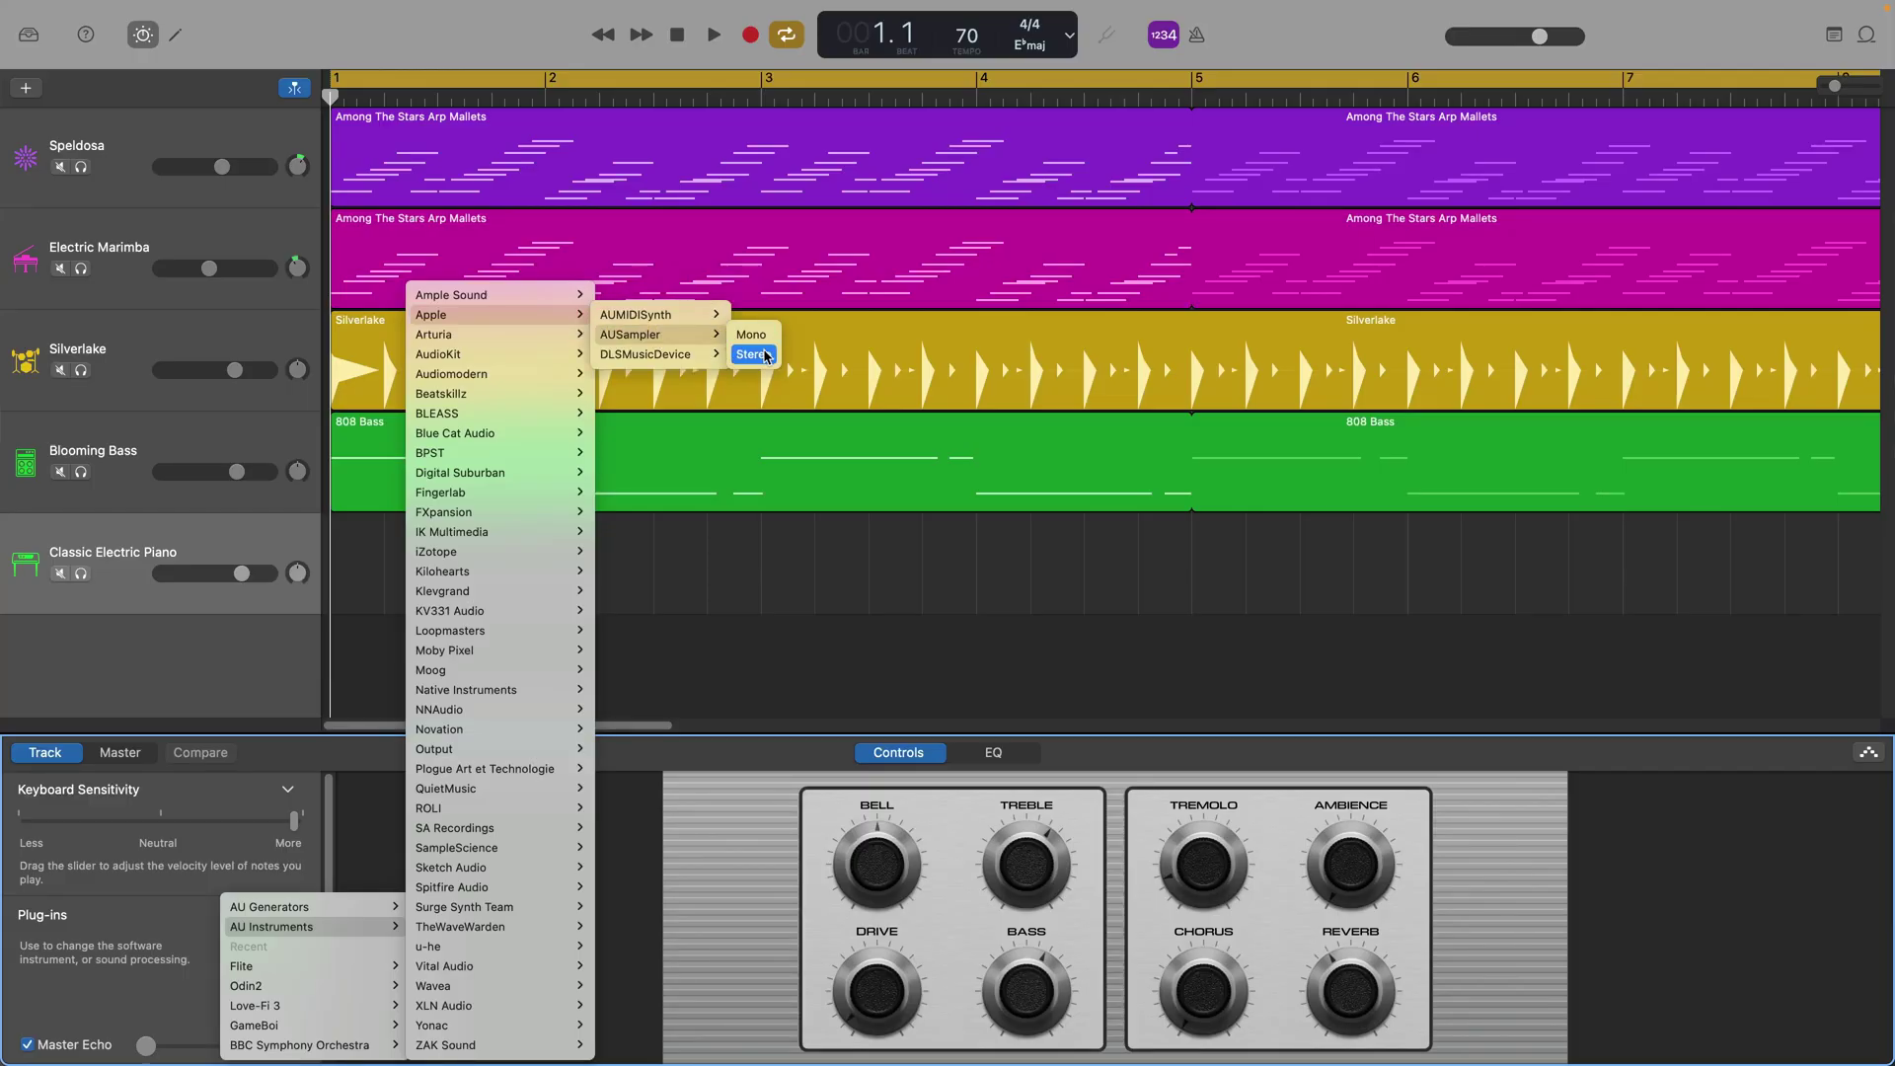
{"action": "left_click", "coordinate": [761, 343]}
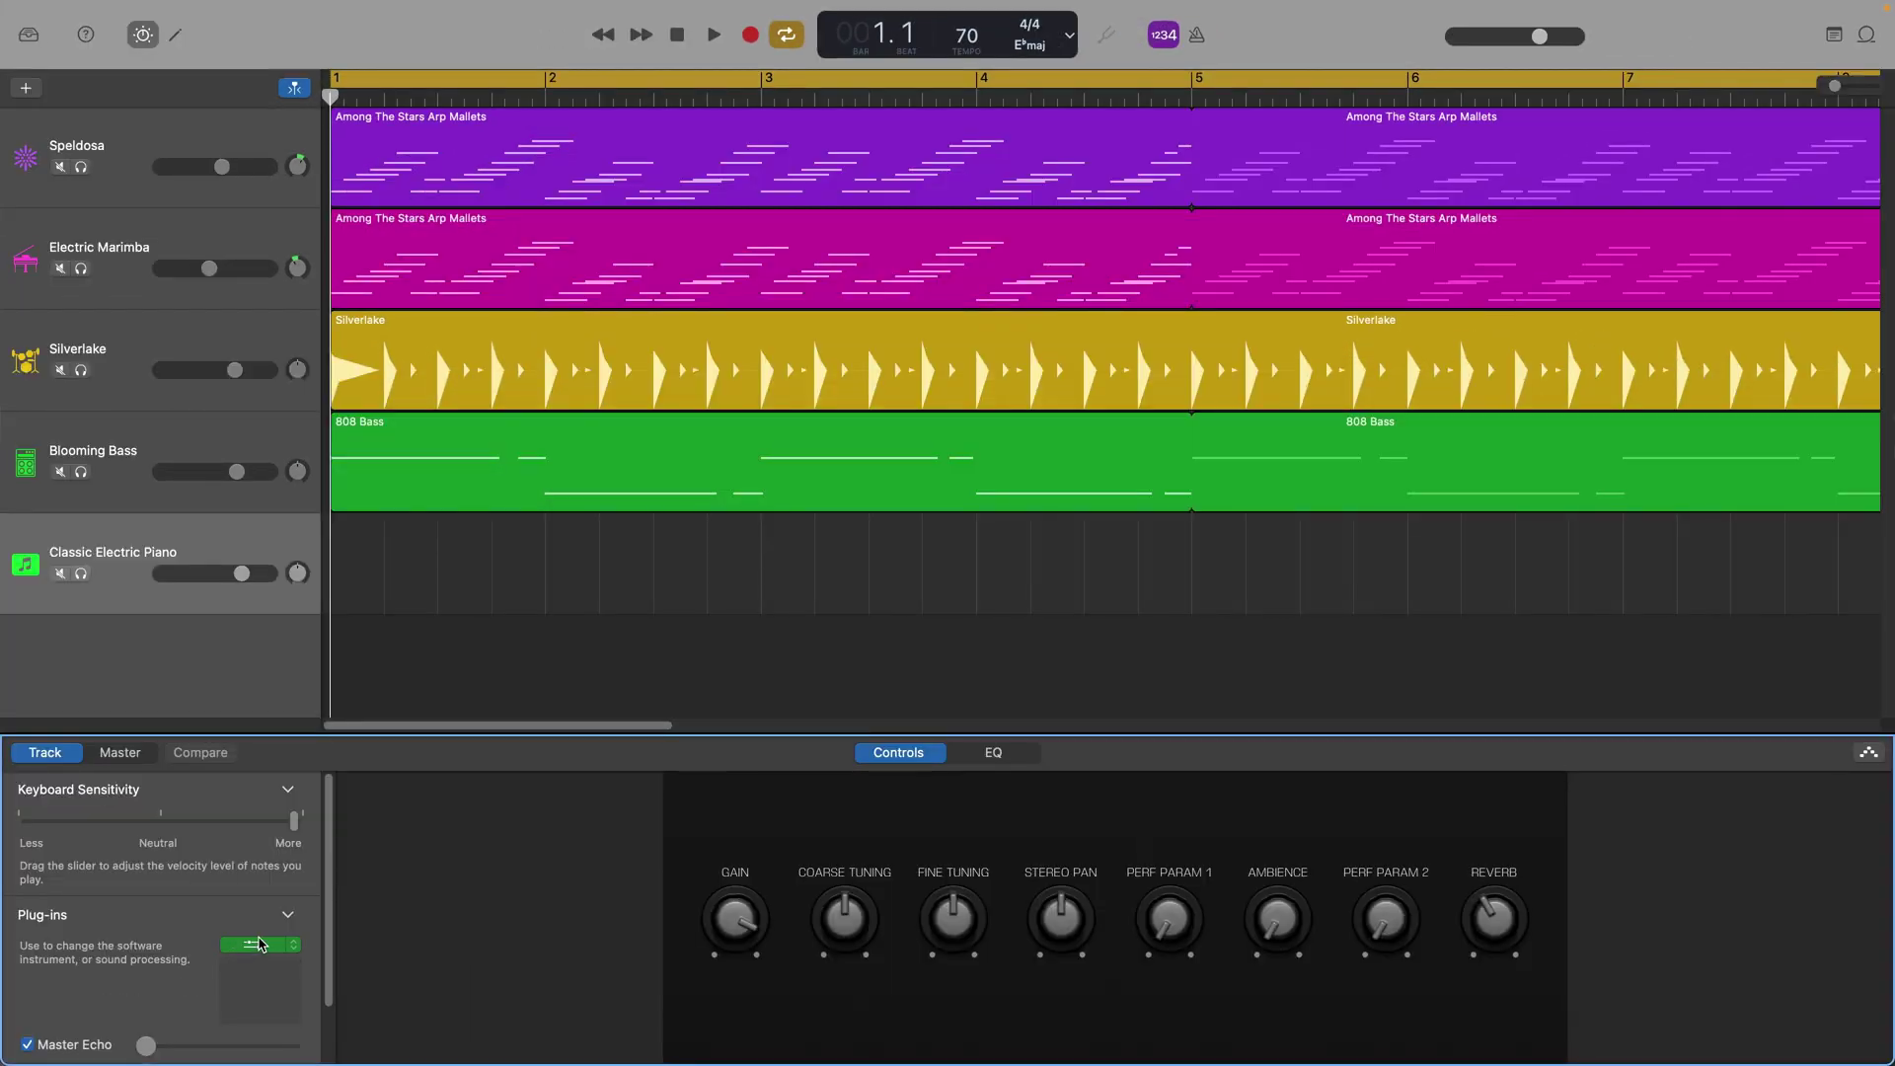
{"action": "left_click", "coordinate": [259, 945]}
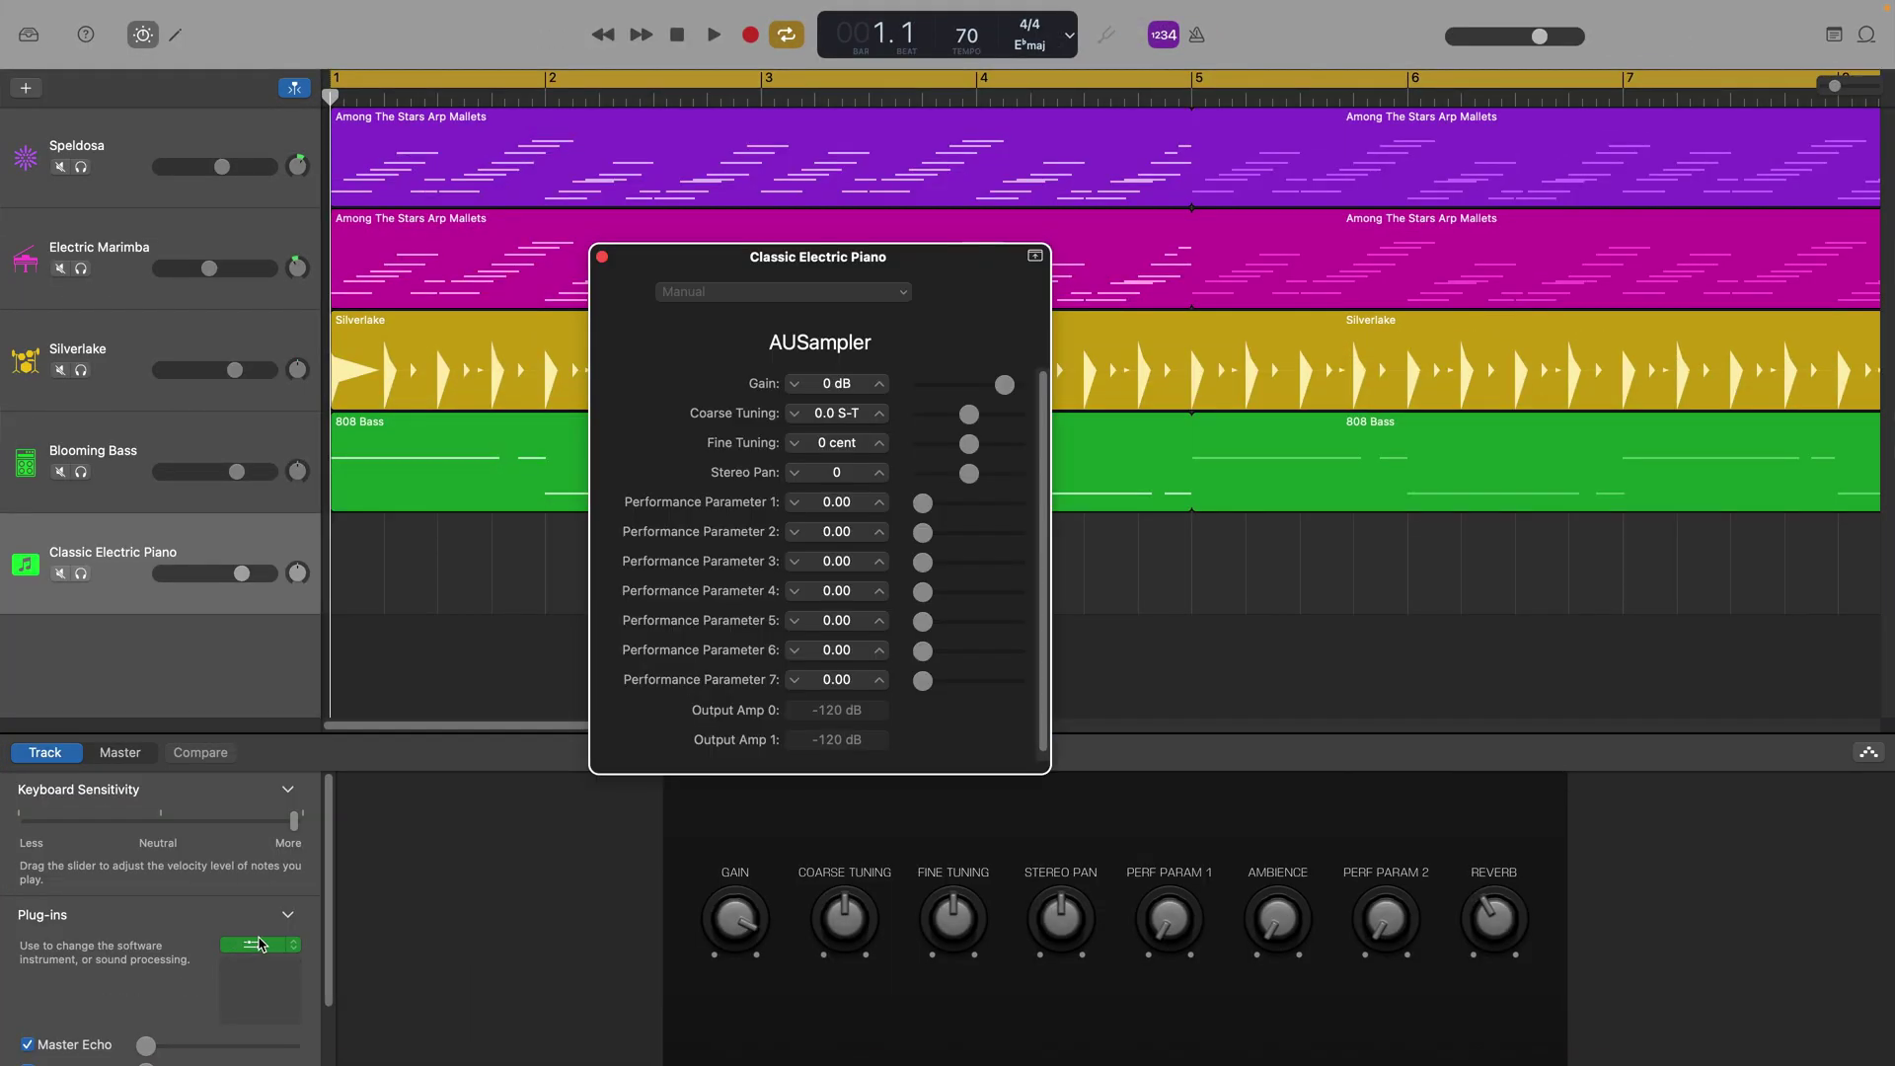
{"action": "left_click_drag", "start_coordinate": [977, 284], "coordinate": [1067, 246]}
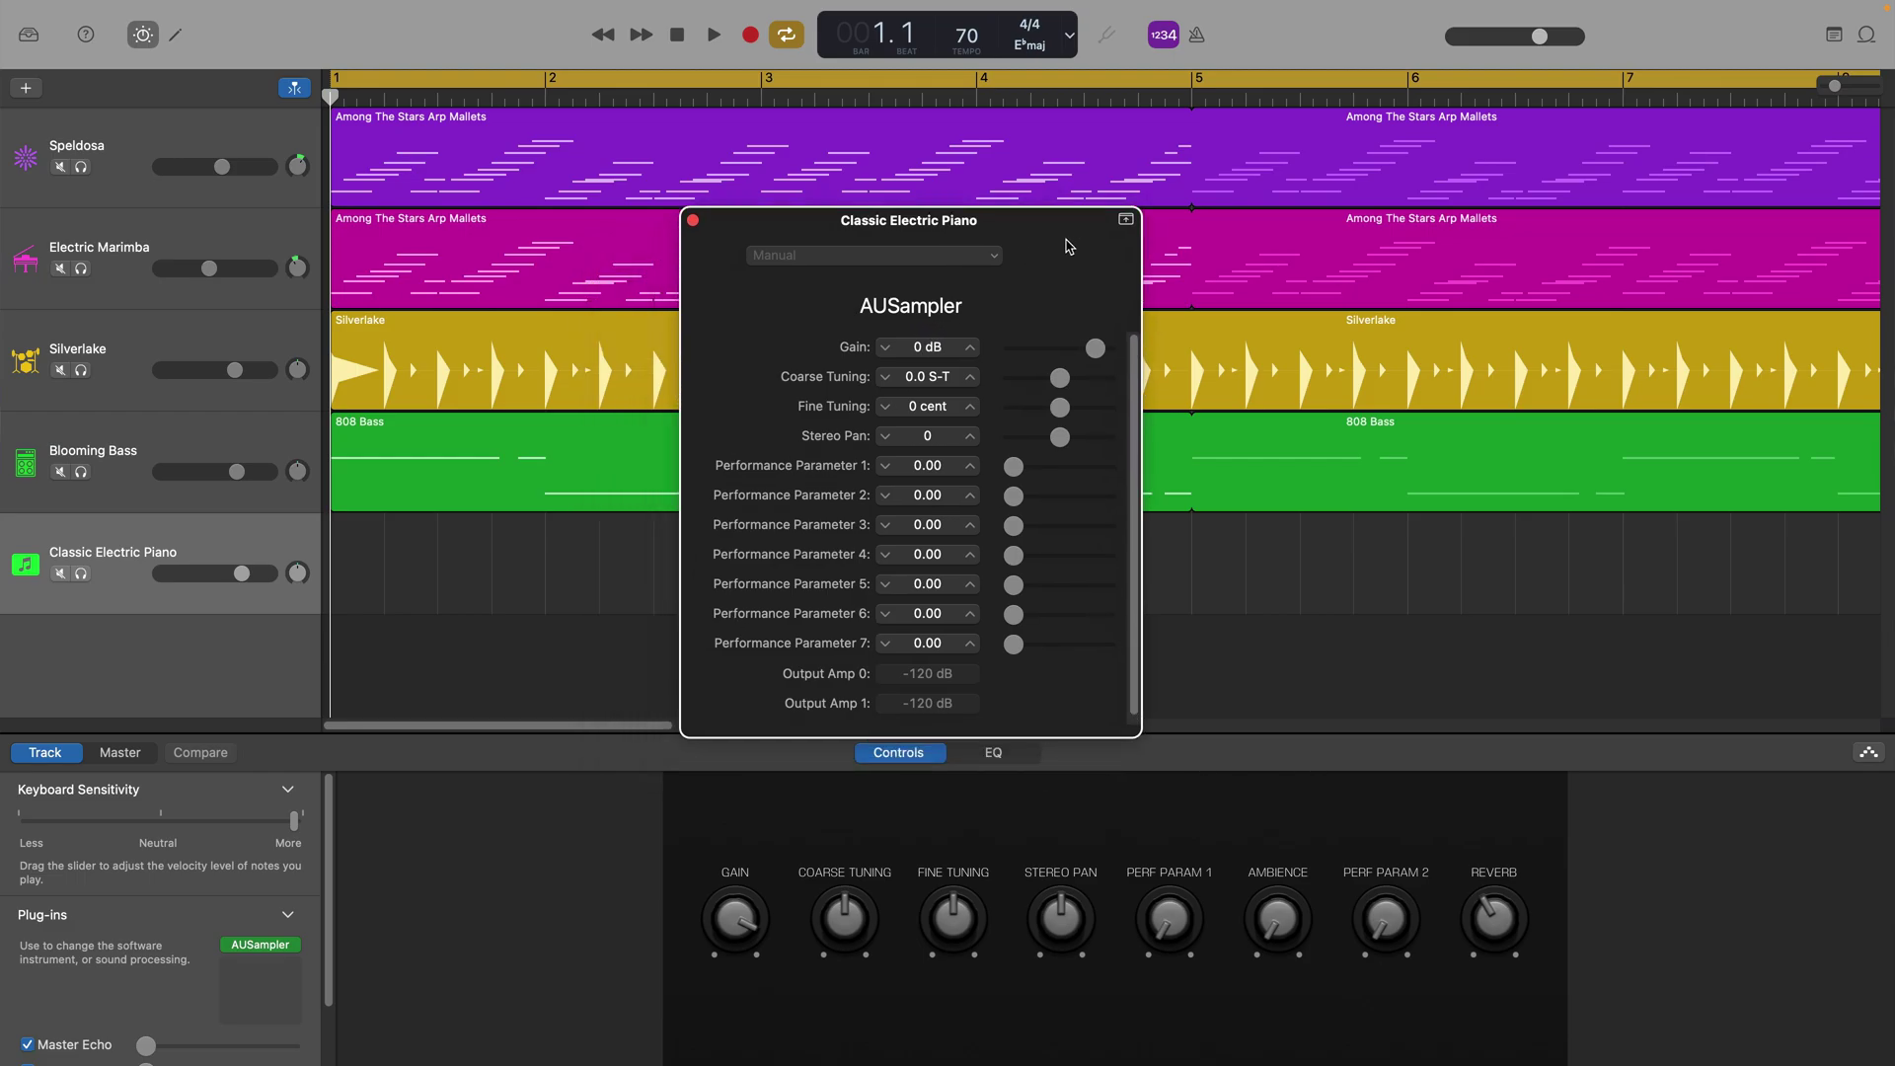
{"action": "key", "text": "super+comma"}
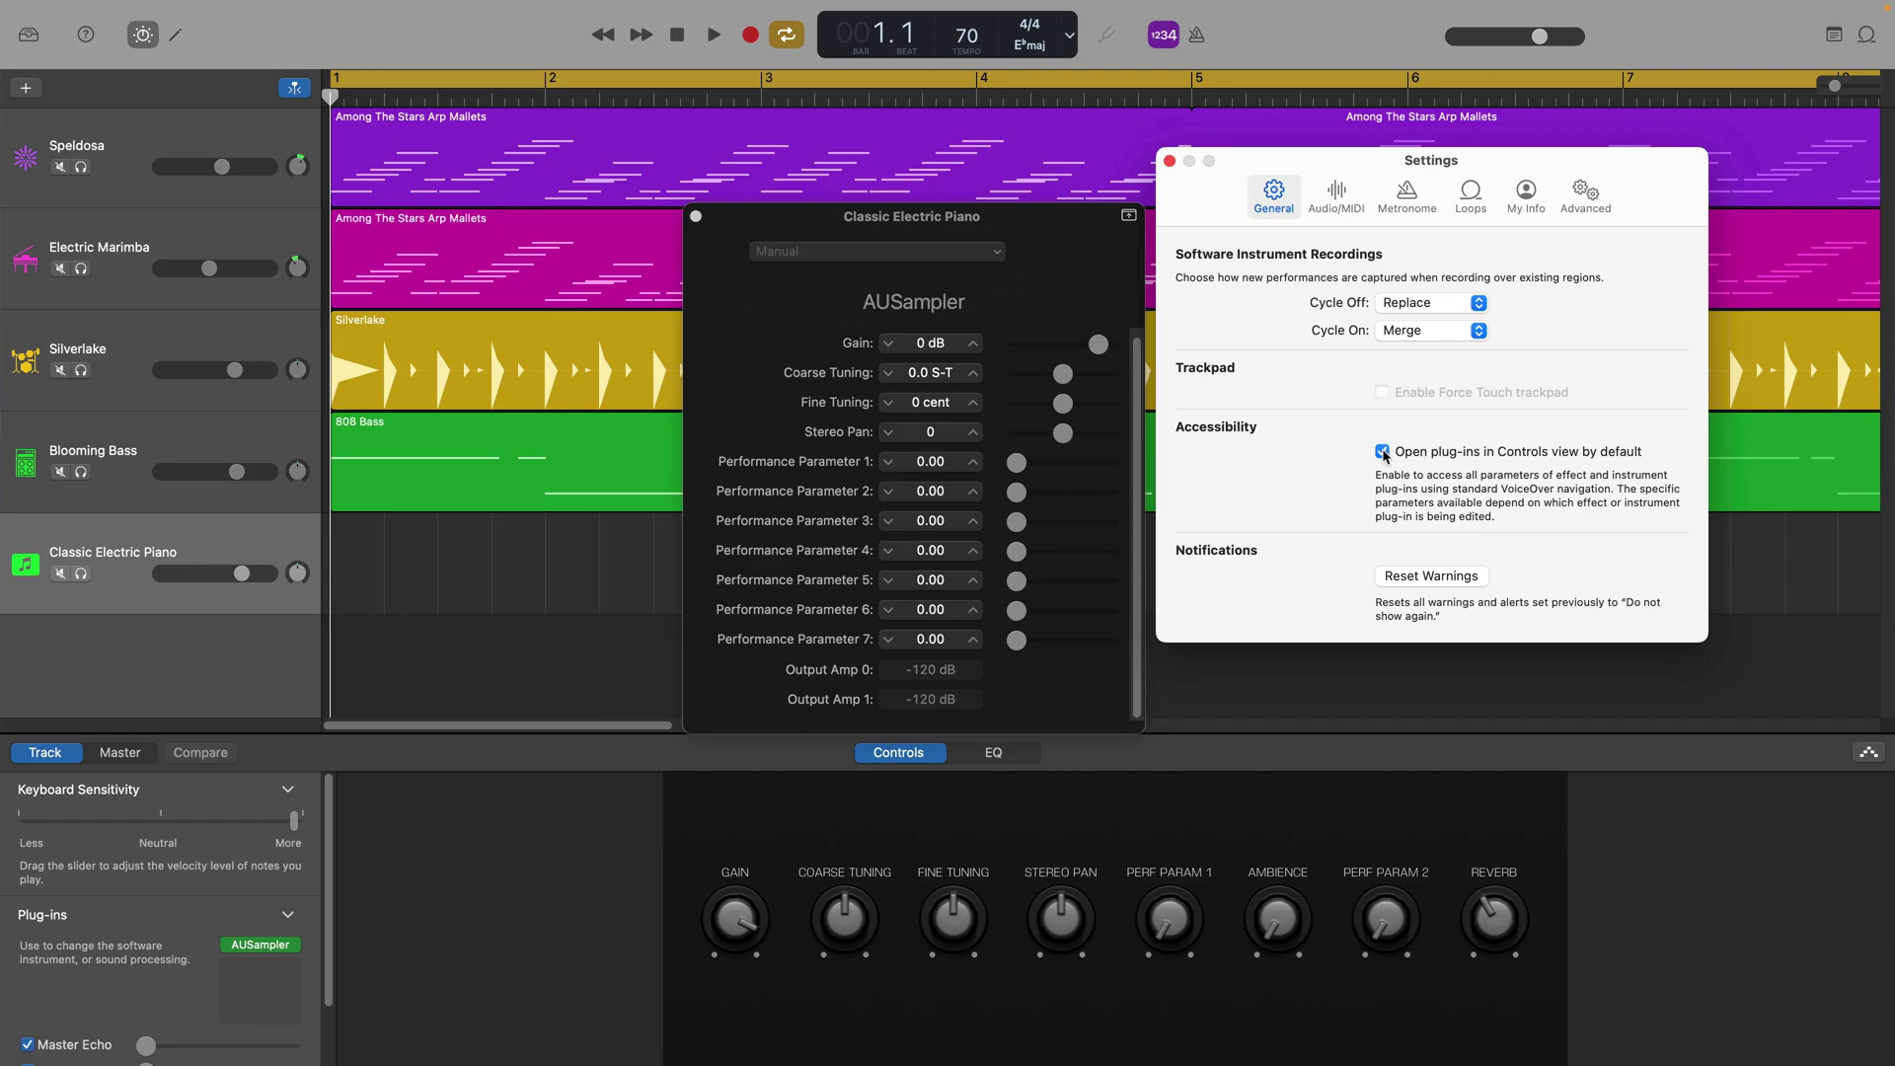
- Uncheck 'Open plug-ins in Controls view by default', close Settings, and reposition the AUSampler window
{"action": "left_click", "coordinate": [1382, 452]}
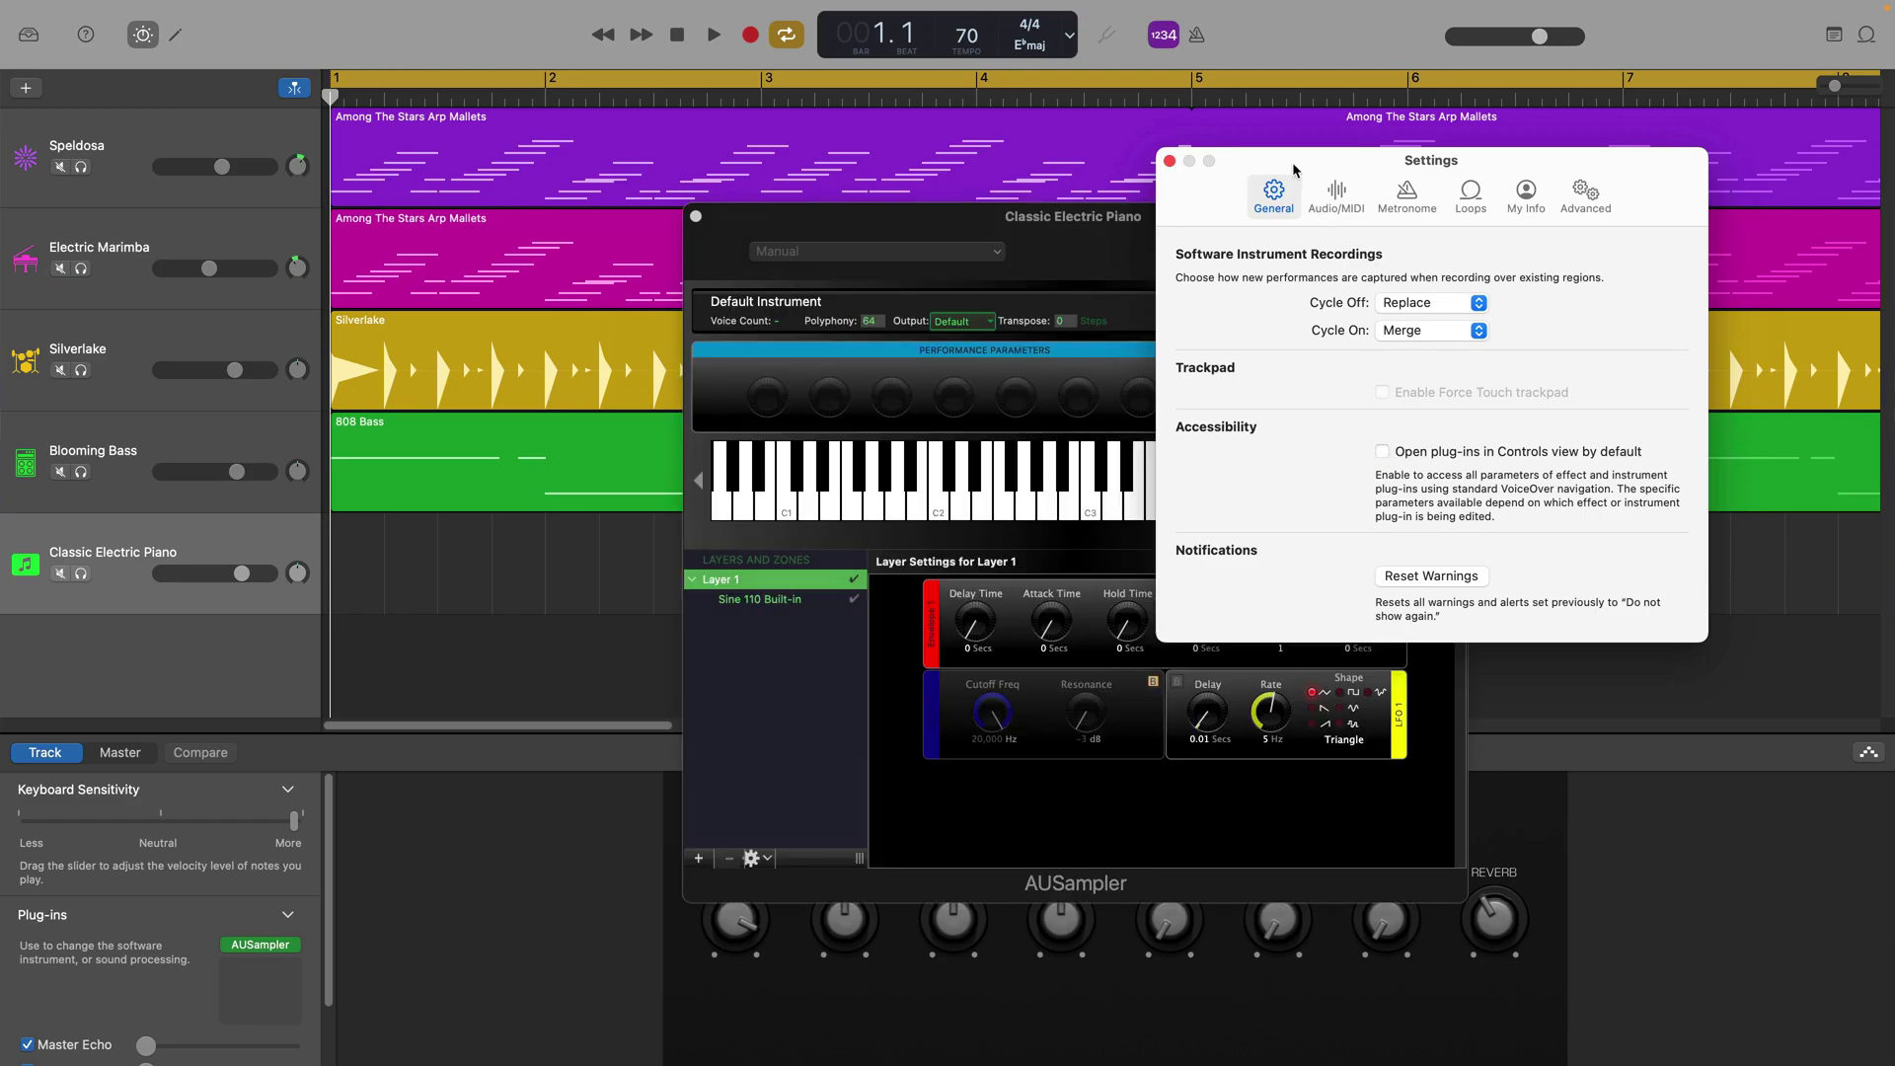
{"action": "left_click_drag", "start_coordinate": [1296, 170], "coordinate": [453, 158]}
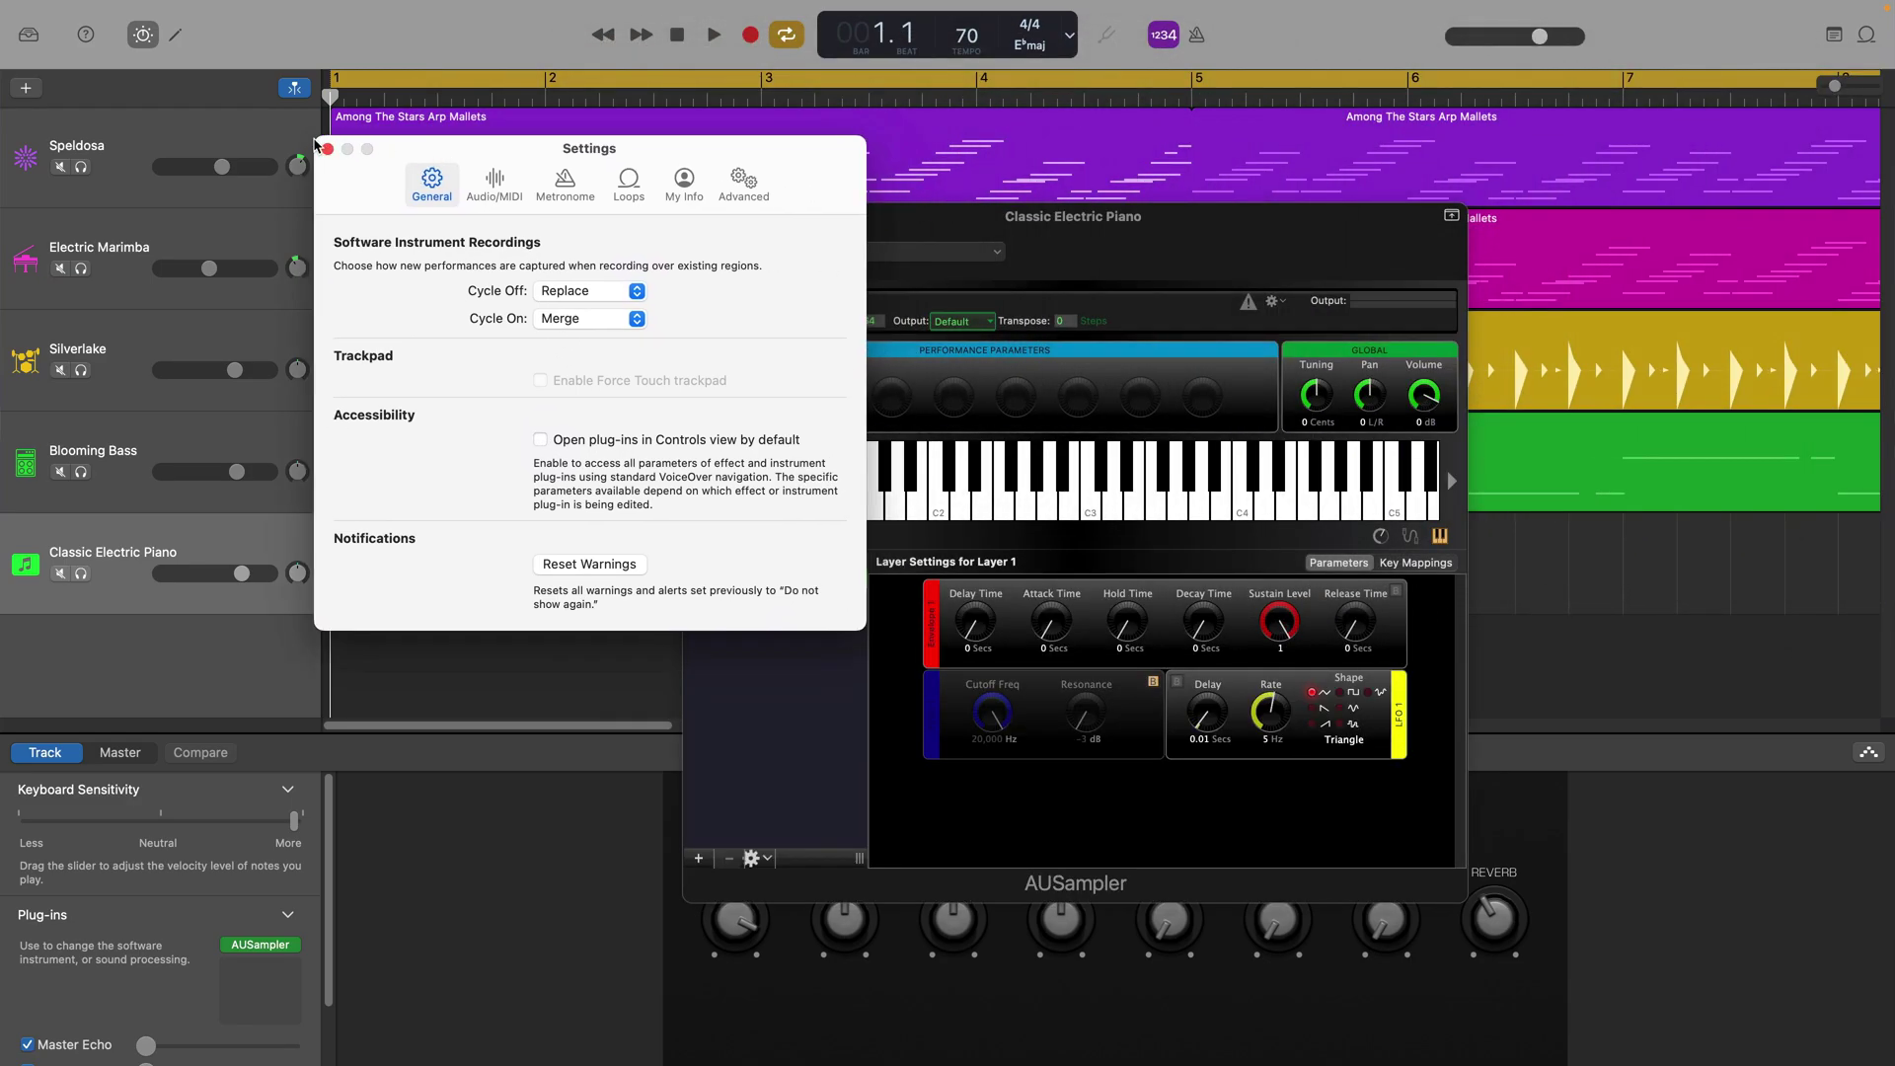
{"action": "left_click", "coordinate": [328, 149]}
{"action": "left_click_drag", "start_coordinate": [1251, 243], "coordinate": [1109, 161]}
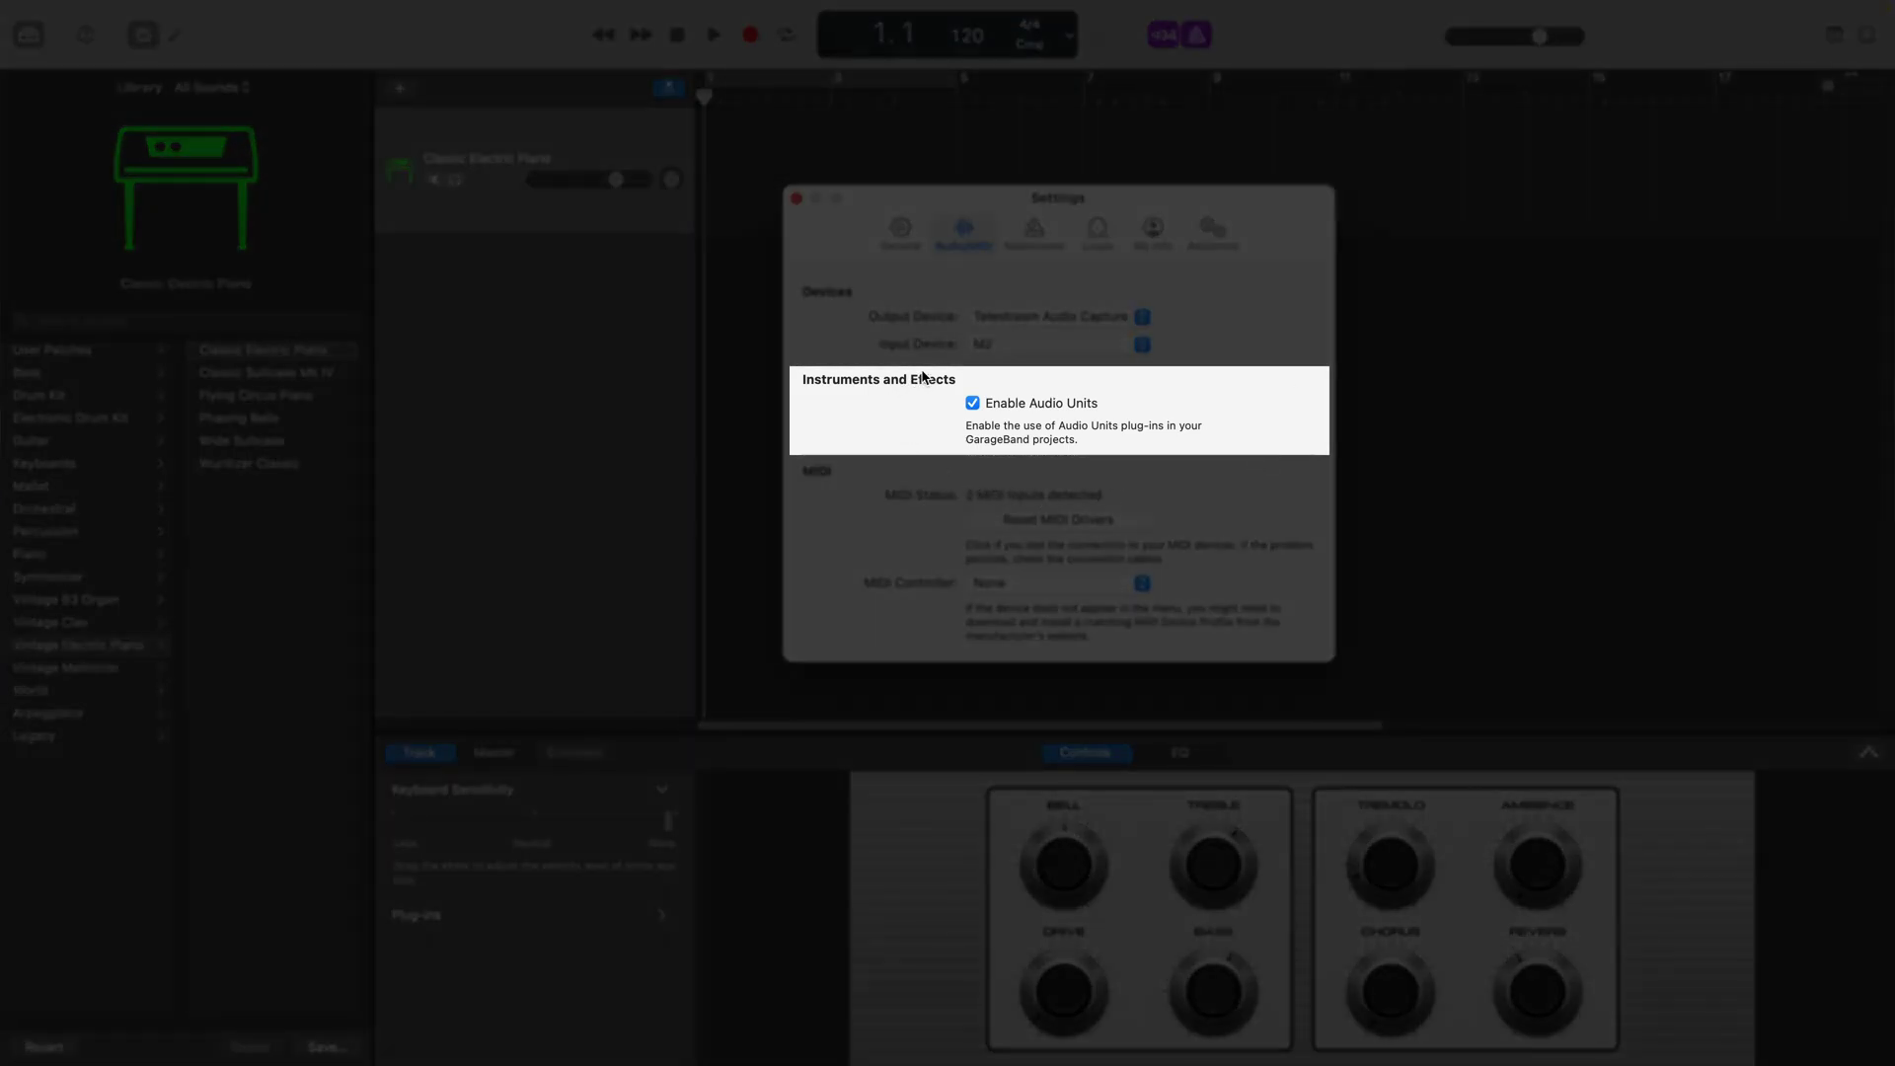
- Disable Audio Units, confirm, and view the track's plug-in list without them
{"action": "left_click", "coordinate": [972, 403]}
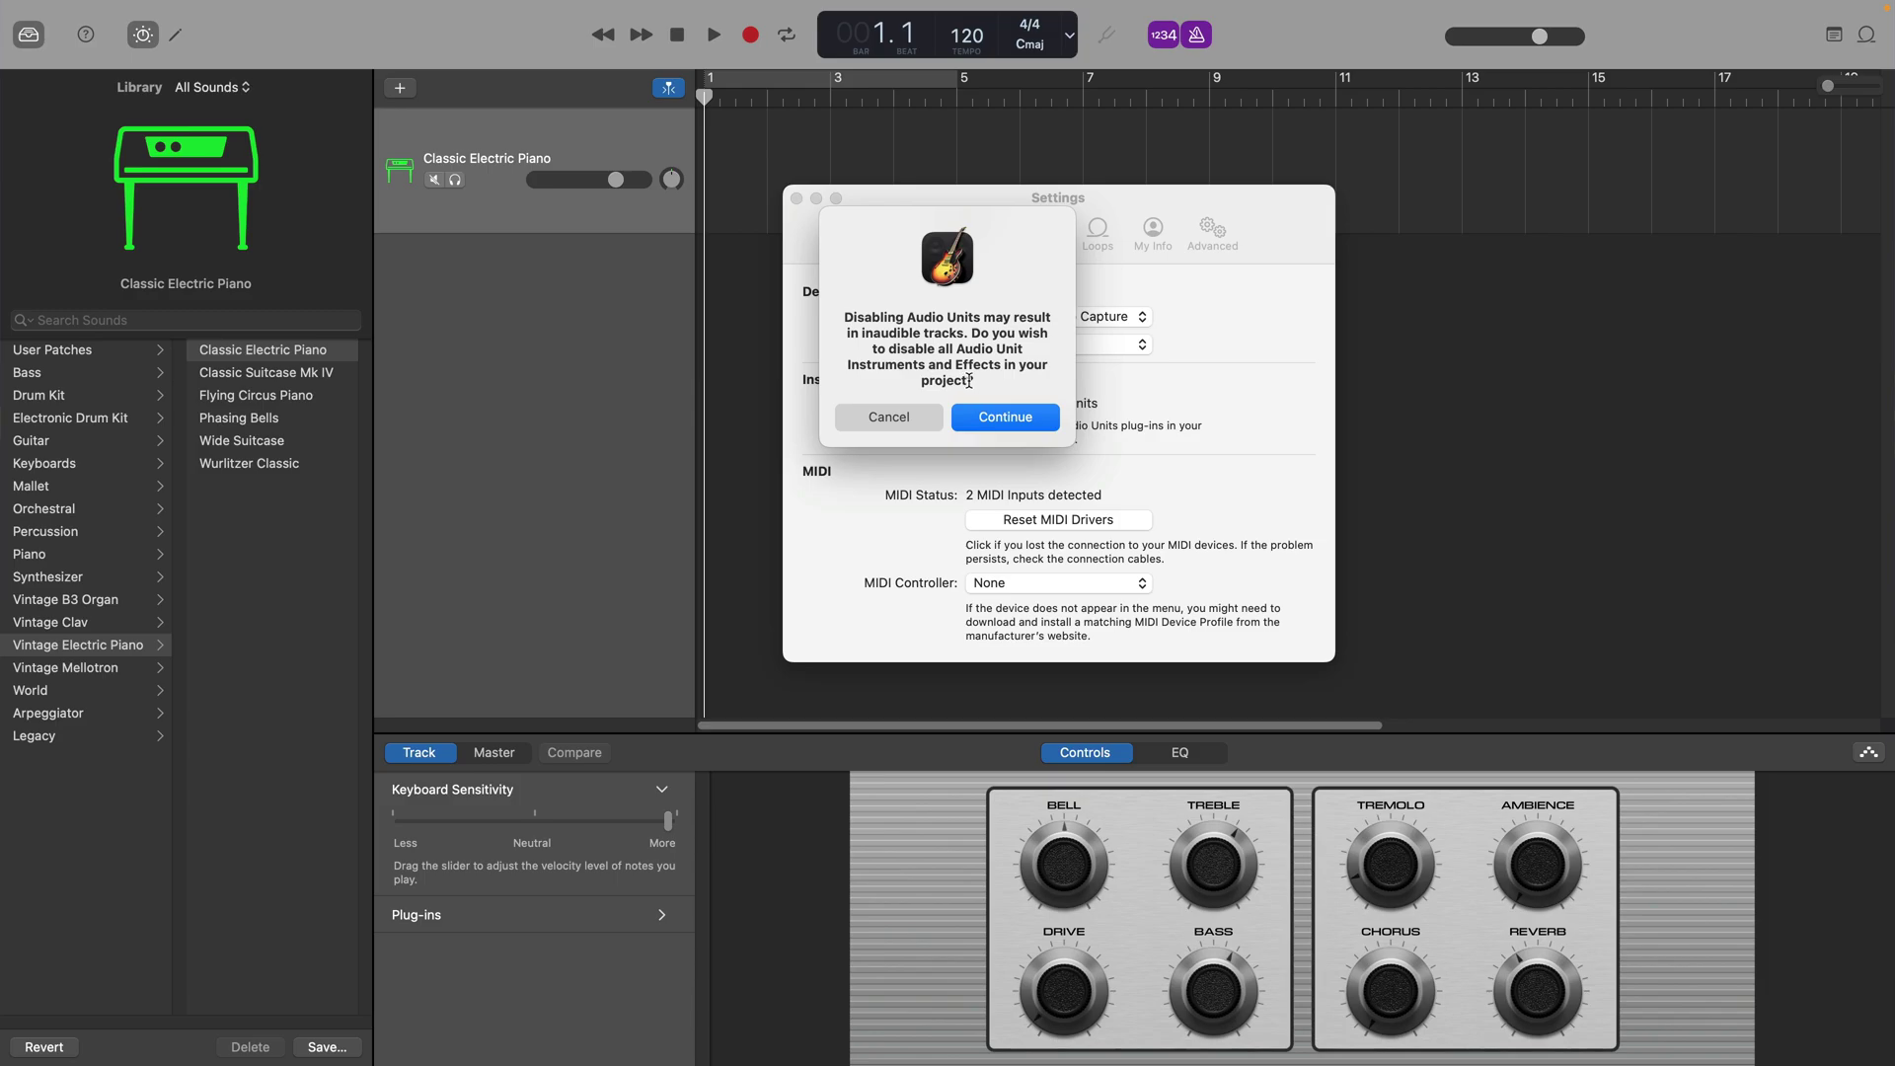
{"action": "left_click", "coordinate": [1006, 417]}
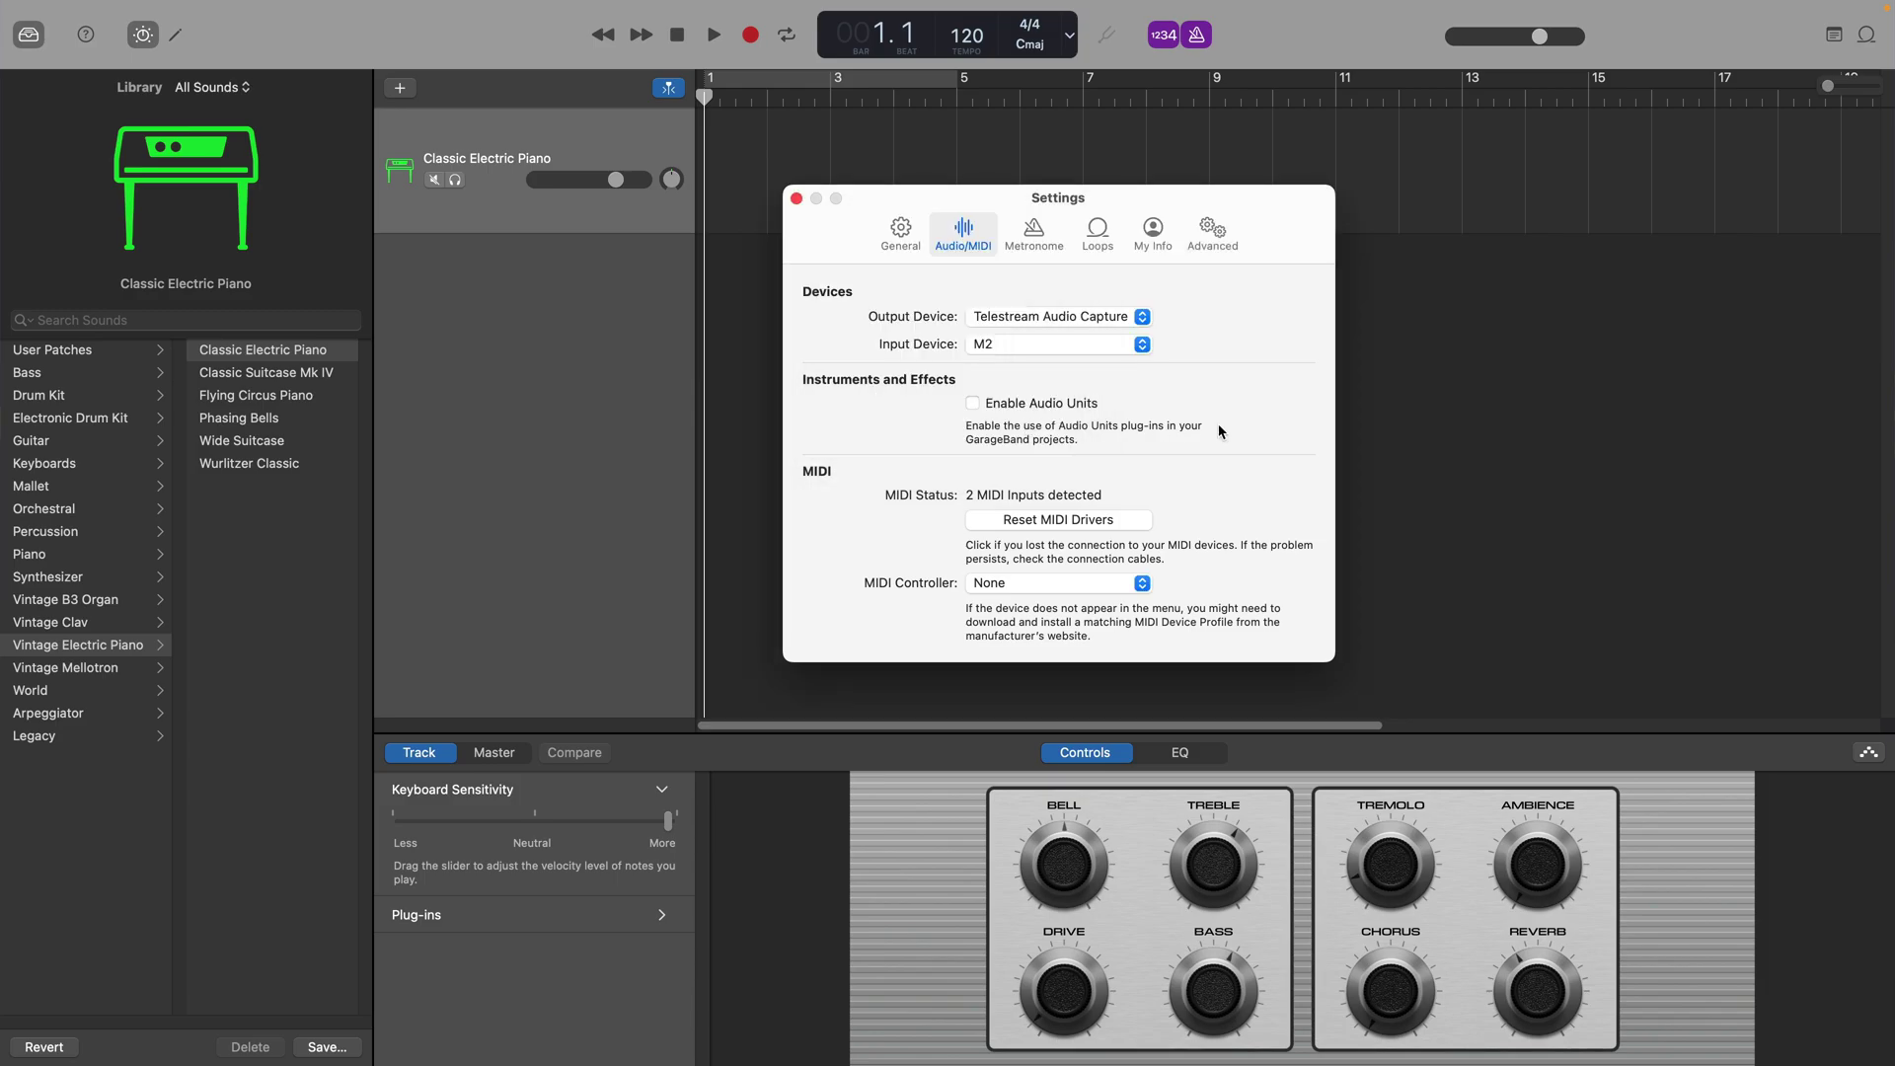
{"action": "left_click", "coordinate": [664, 917]}
{"action": "left_click", "coordinate": [668, 984]}
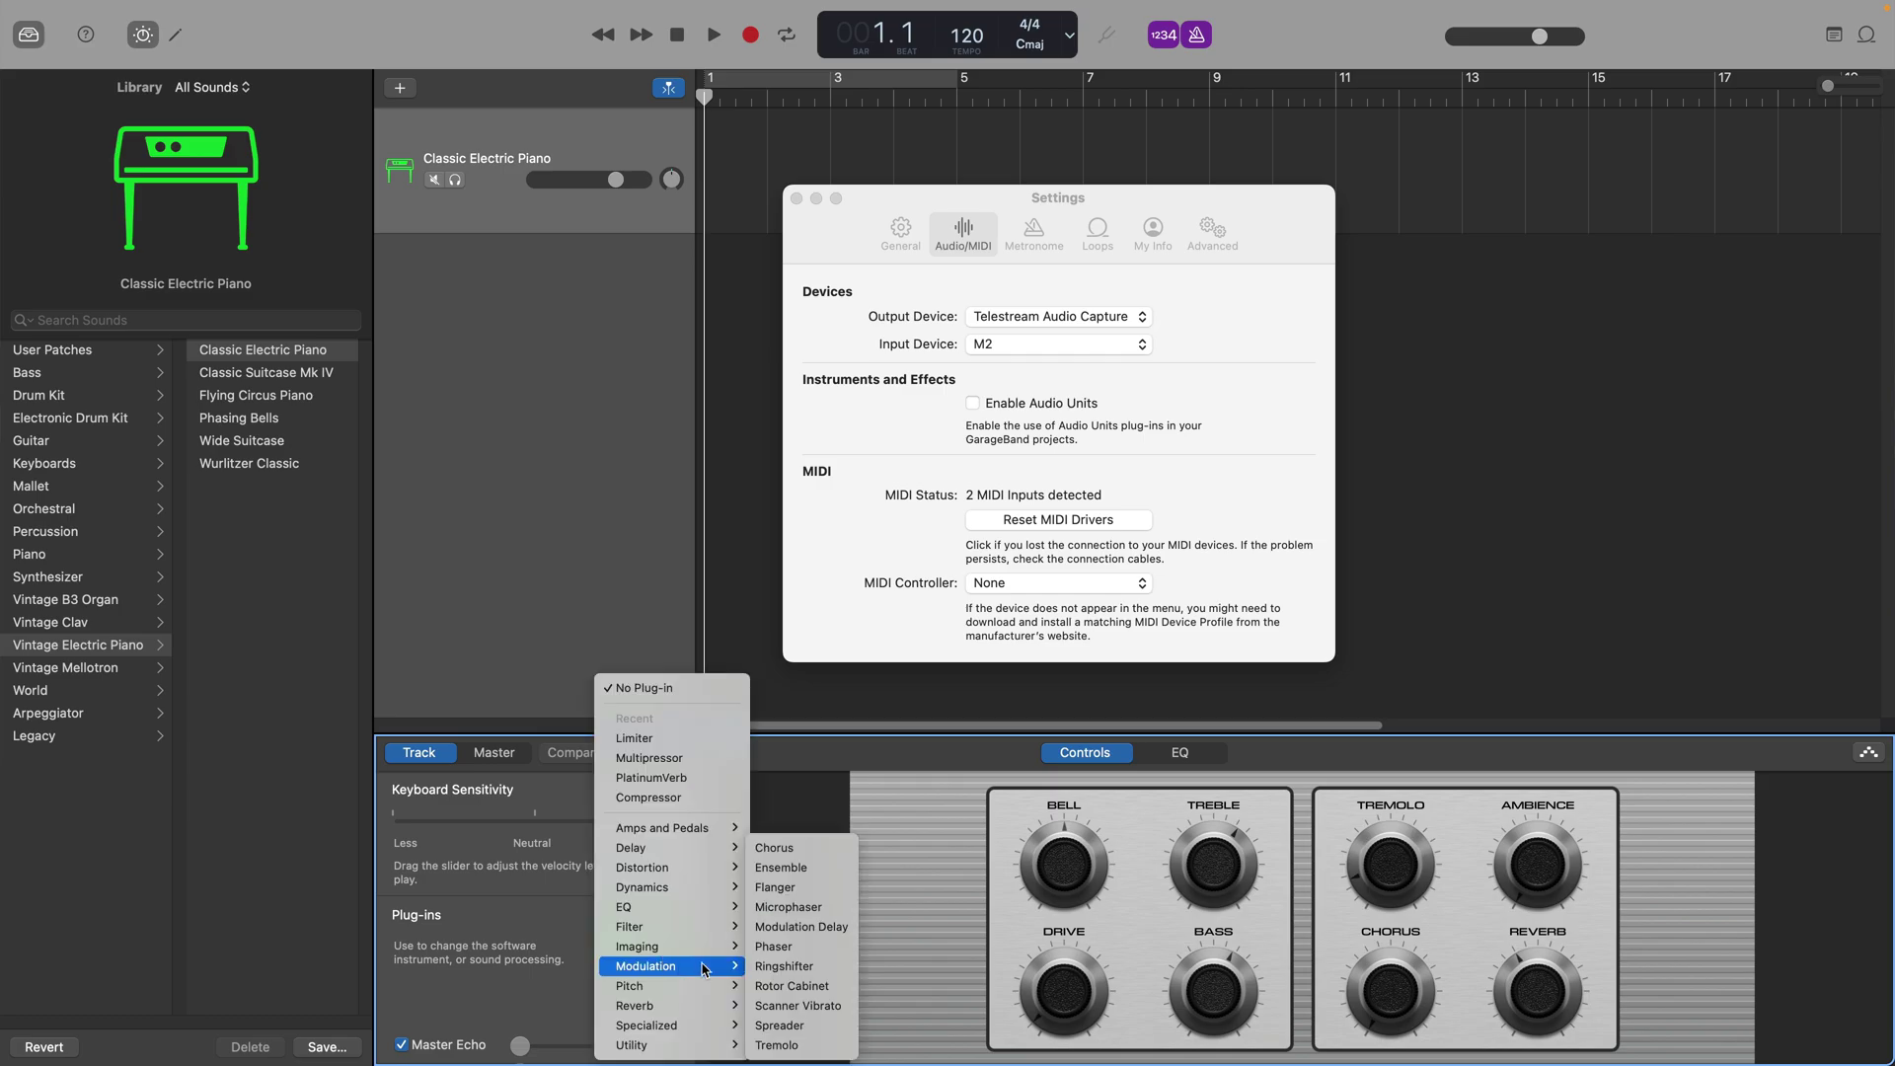
{"action": "mouse_move", "coordinate": [717, 1047]}
- Re-enable Audio Units and browse the plug-in list's Audio Units submenu
{"action": "left_click", "coordinate": [972, 403]}
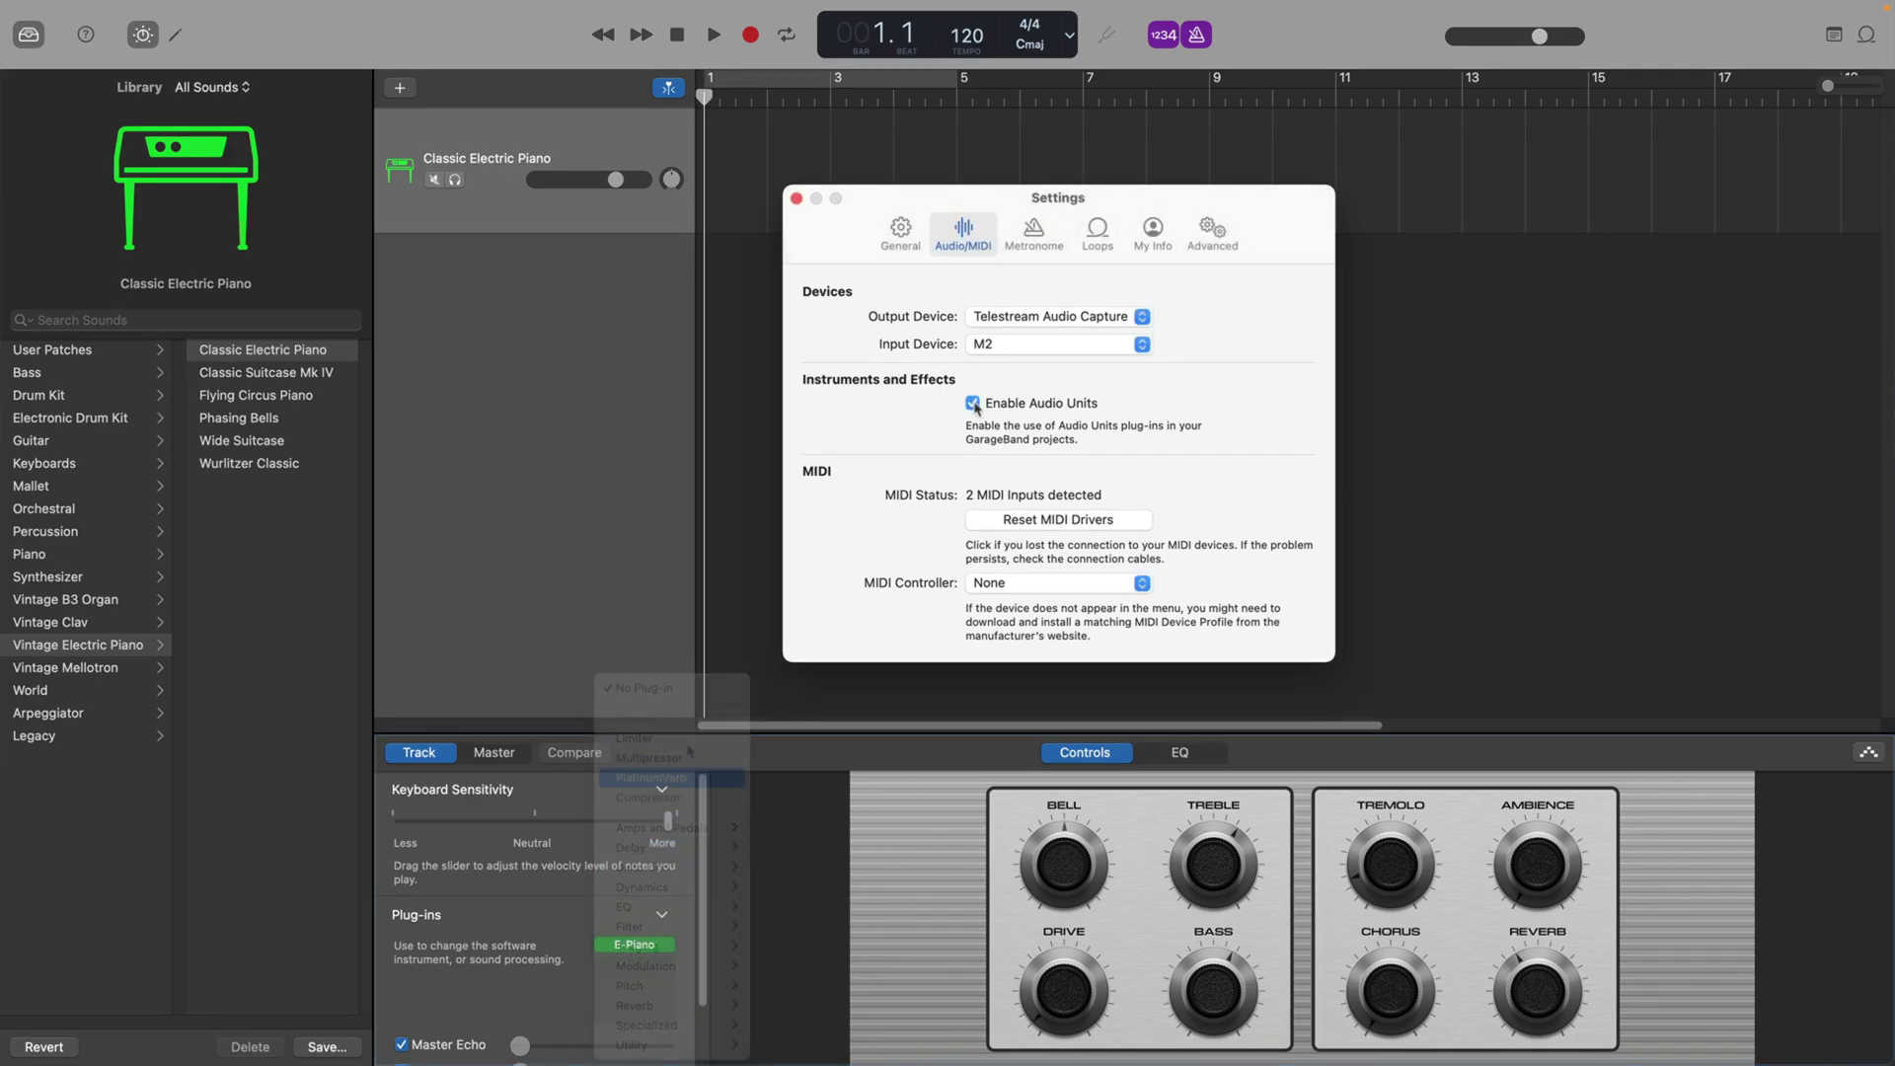
{"action": "left_click", "coordinate": [628, 946]}
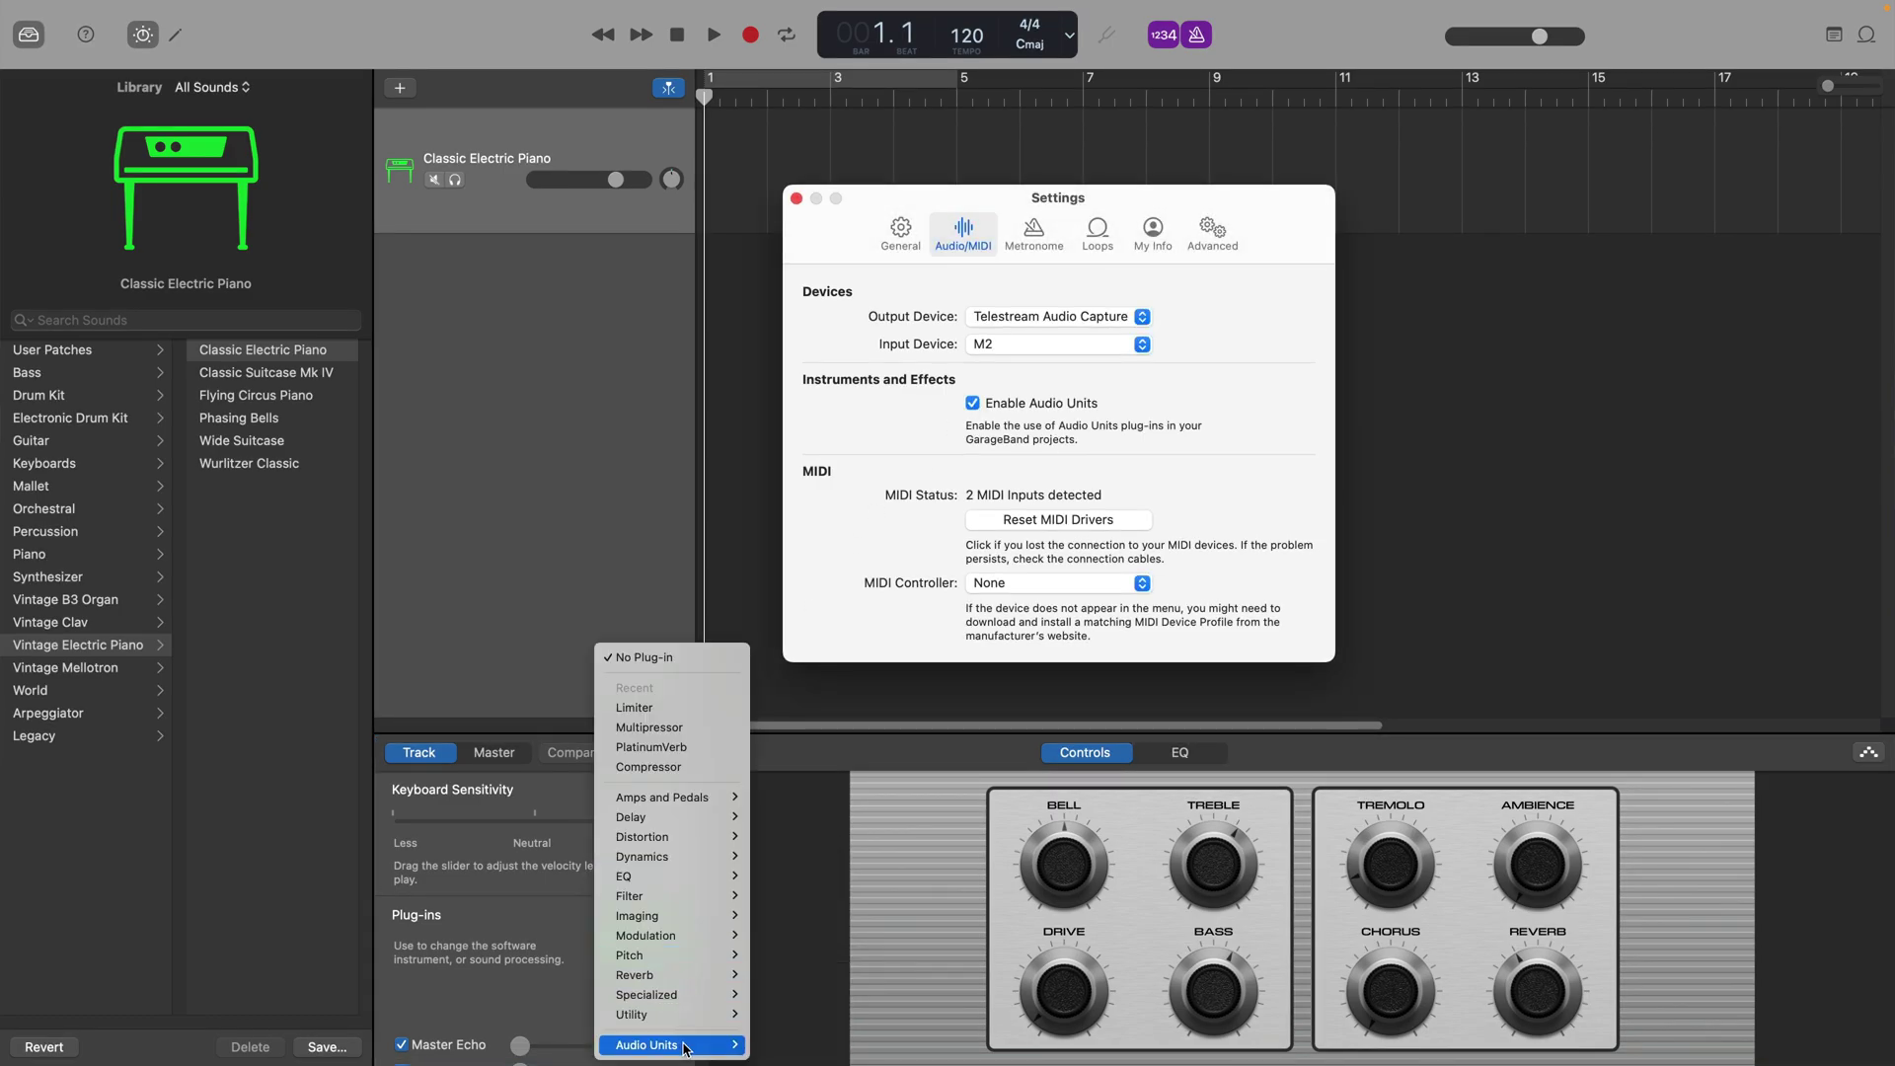
{"action": "mouse_move", "coordinate": [677, 1044]}
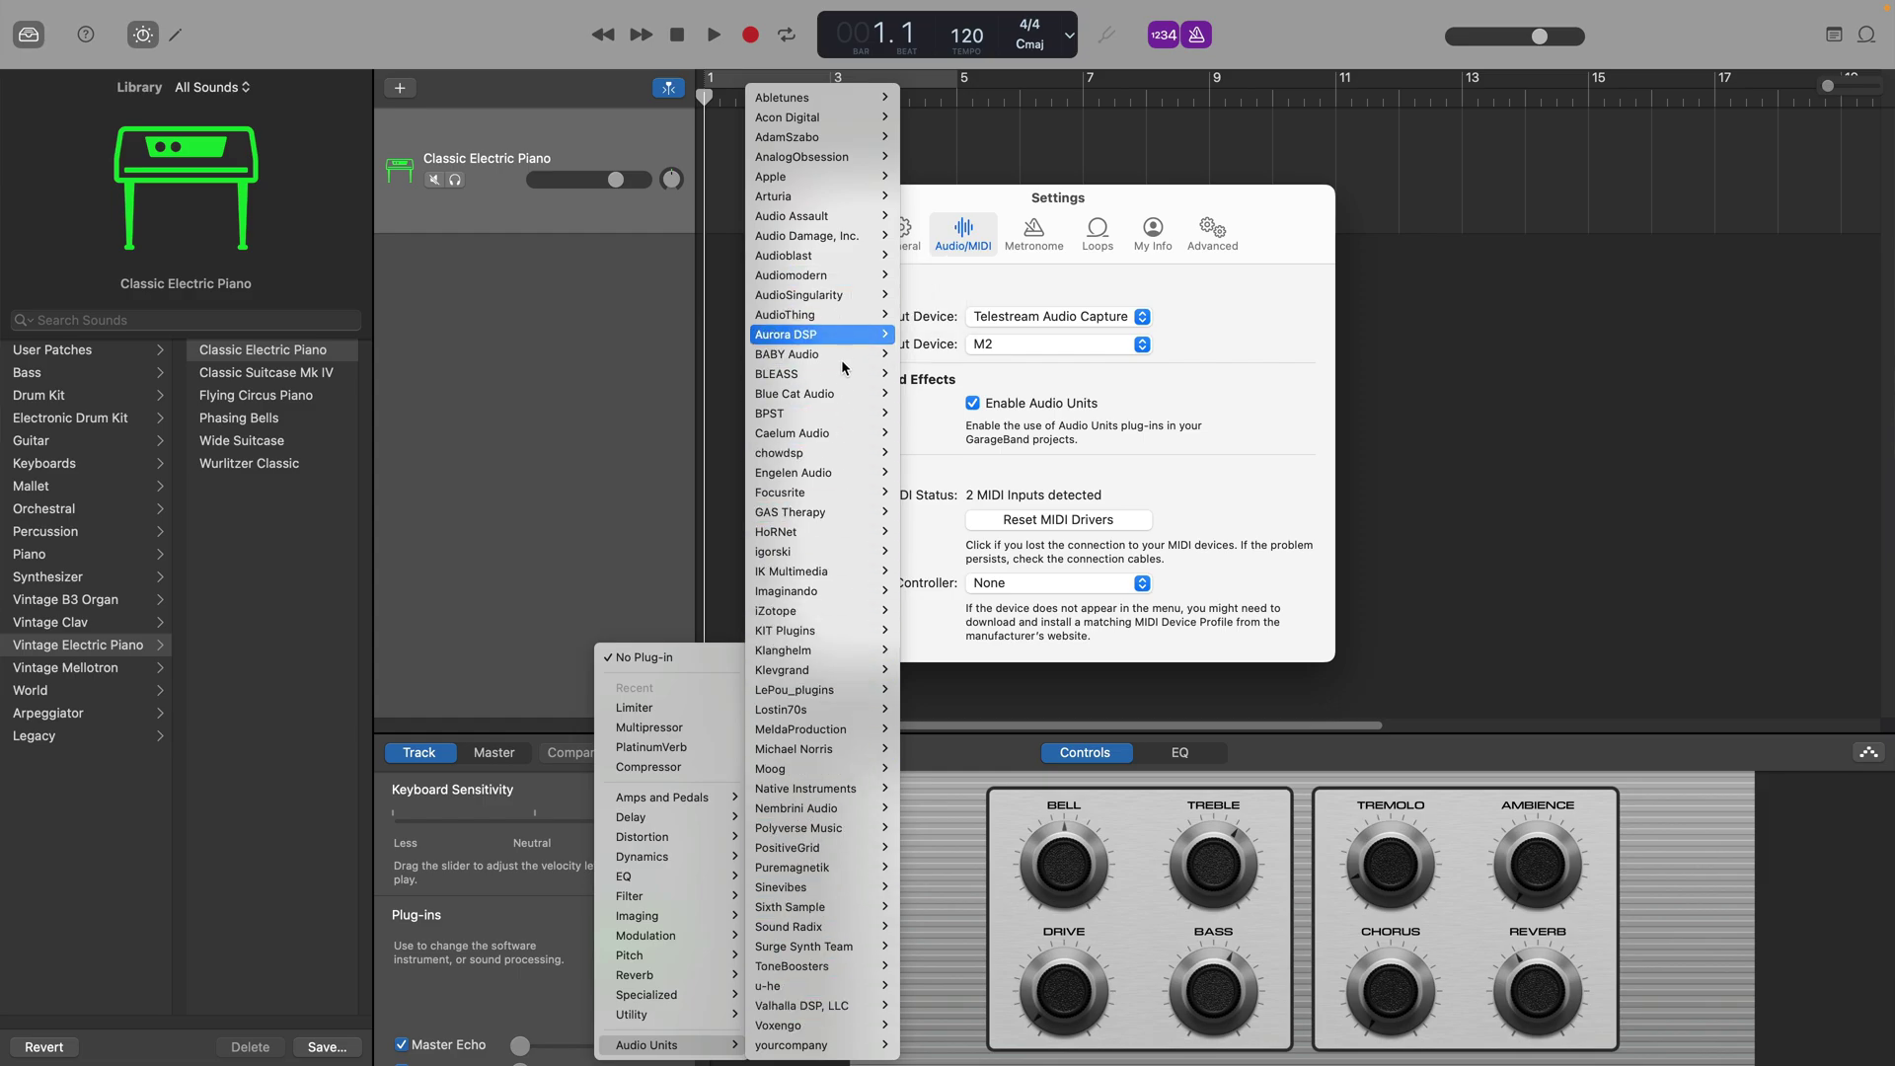
{"action": "mouse_move", "coordinate": [842, 827]}
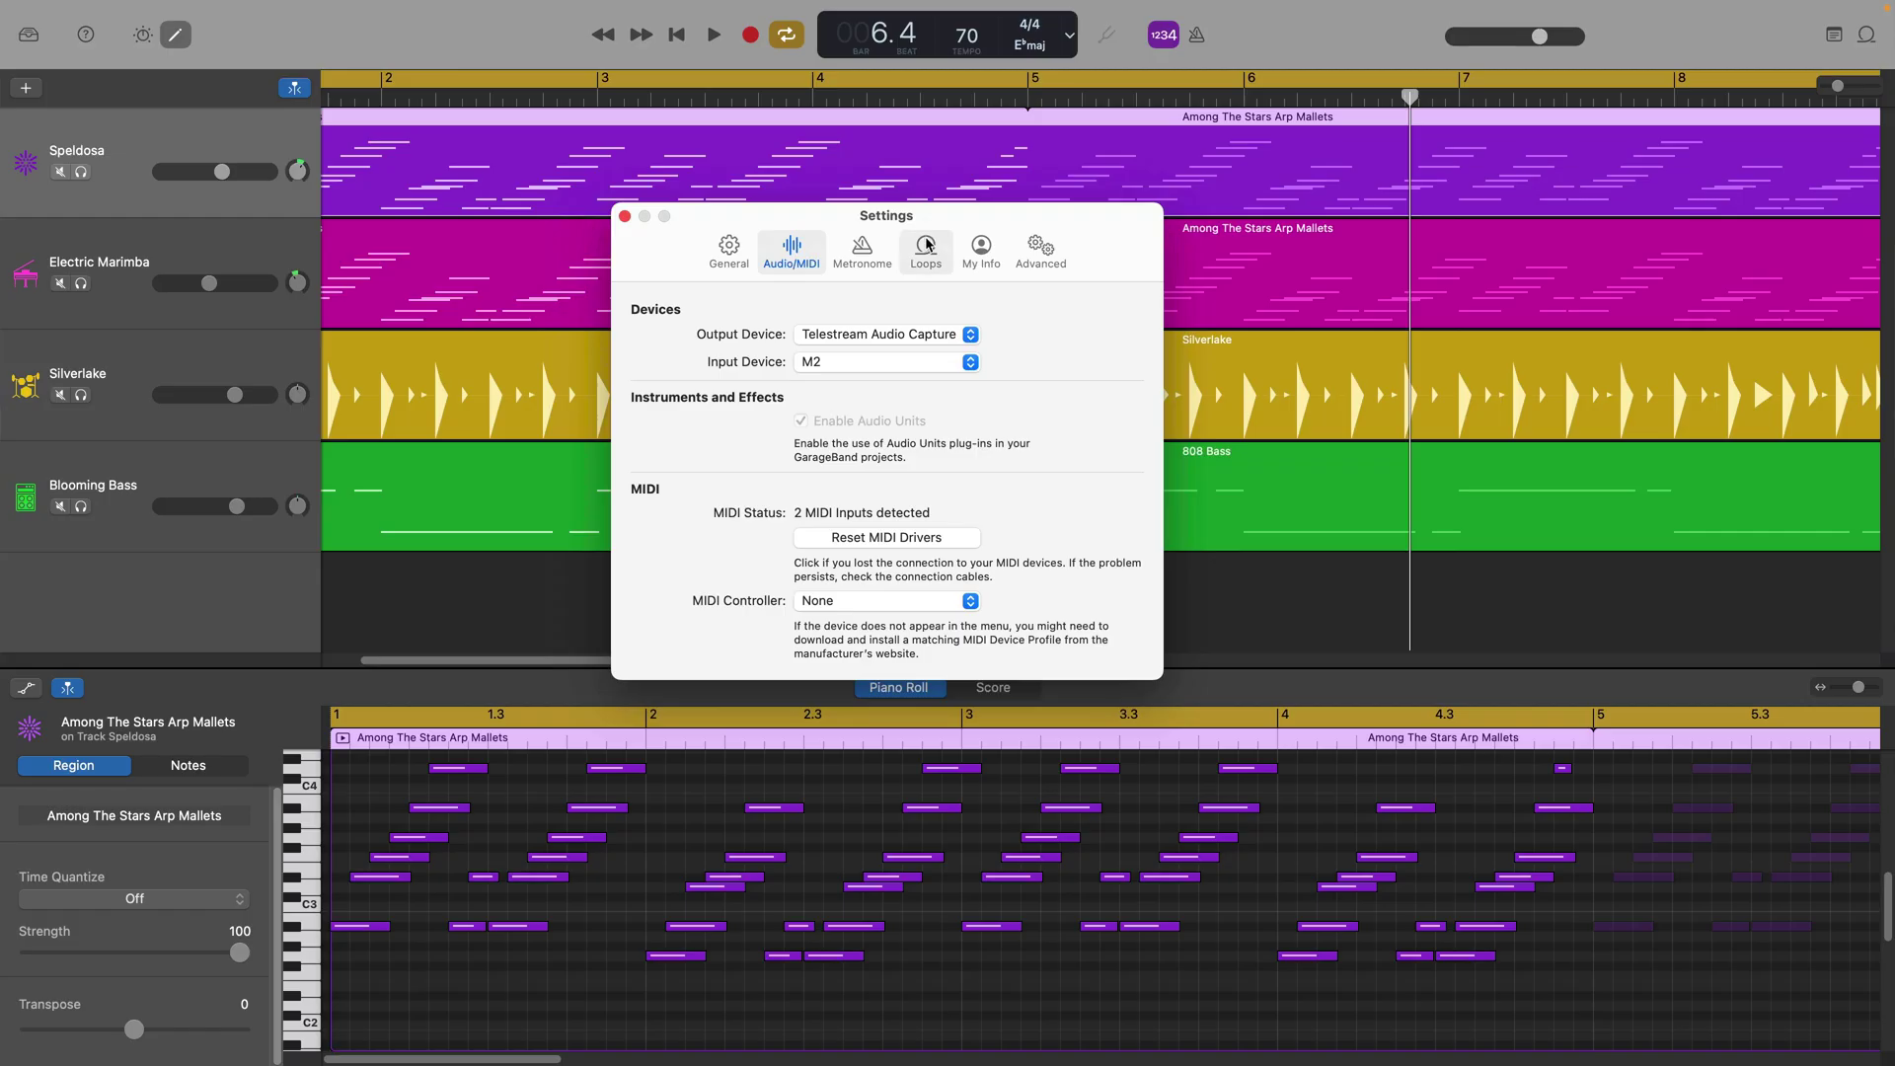
- In Loops settings, enable showing each loop's original tempo and key in the loop browser
{"action": "left_click", "coordinate": [925, 250]}
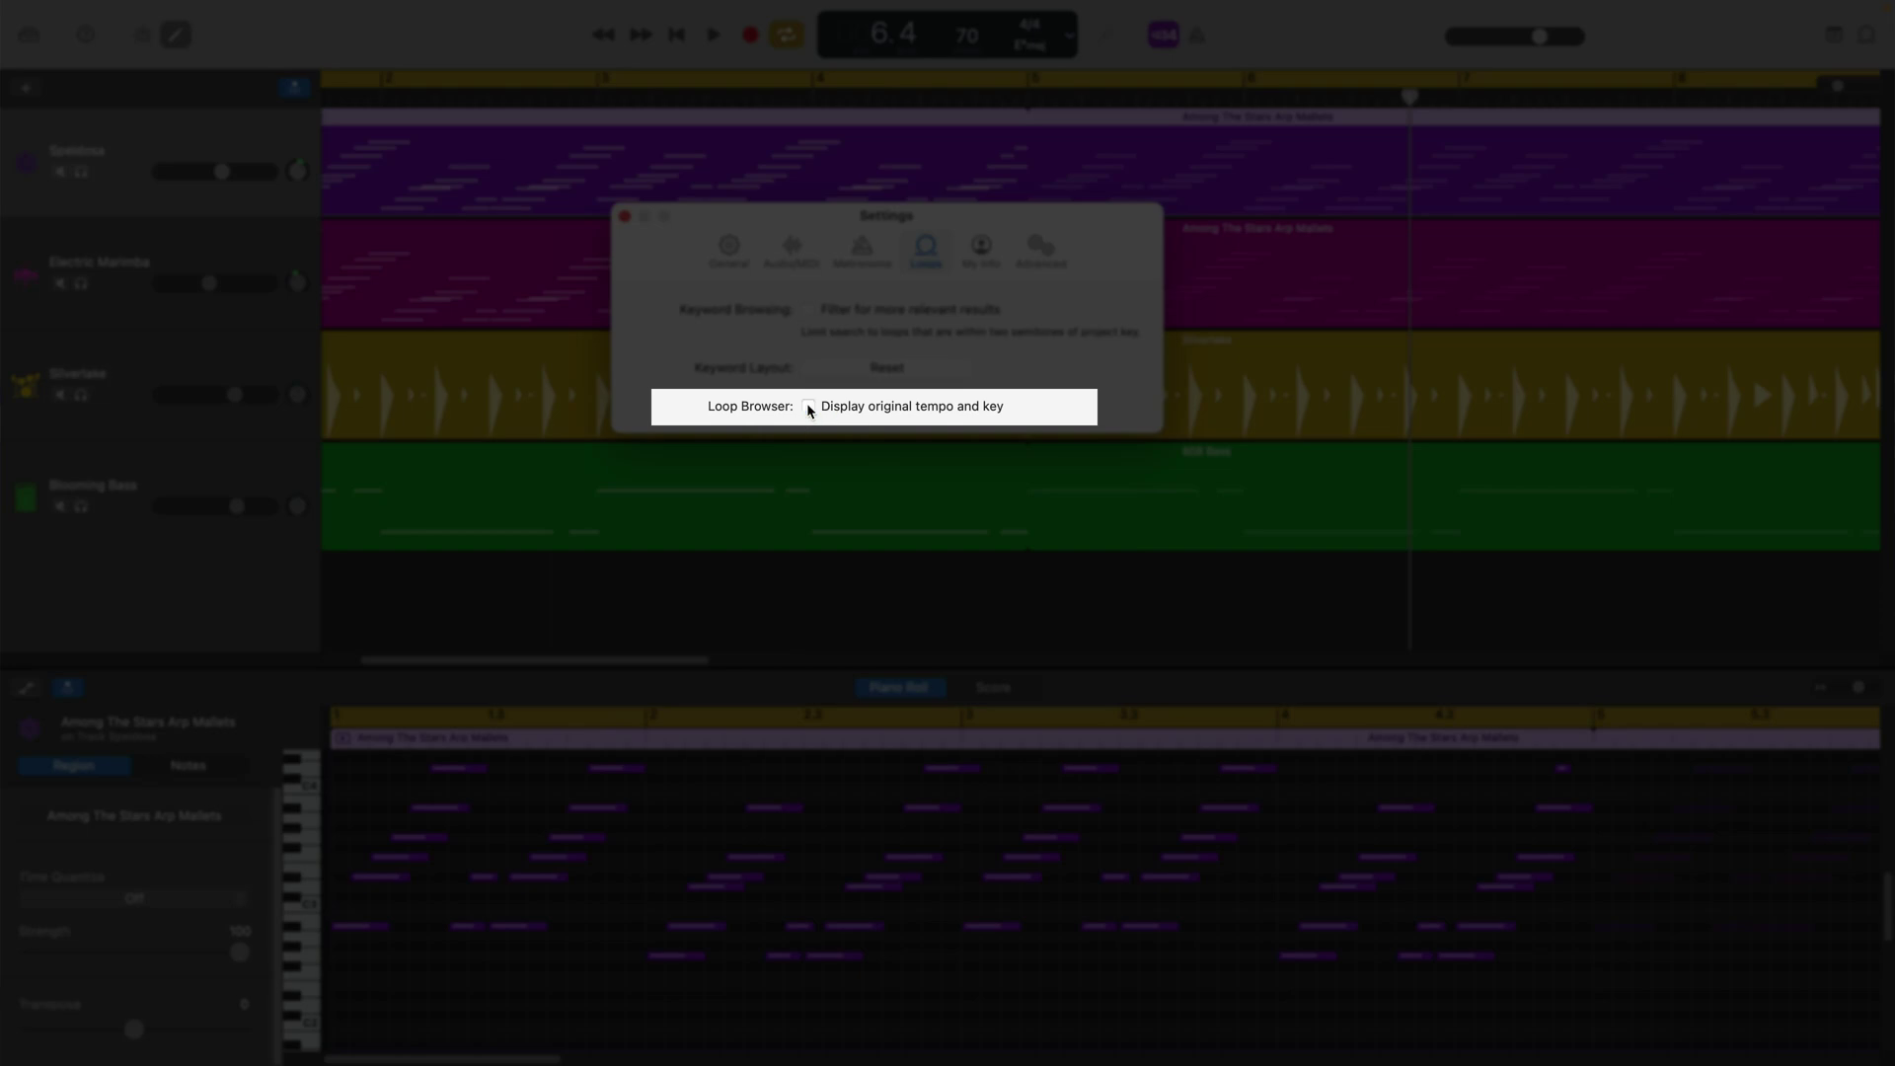
{"action": "left_click", "coordinate": [809, 407]}
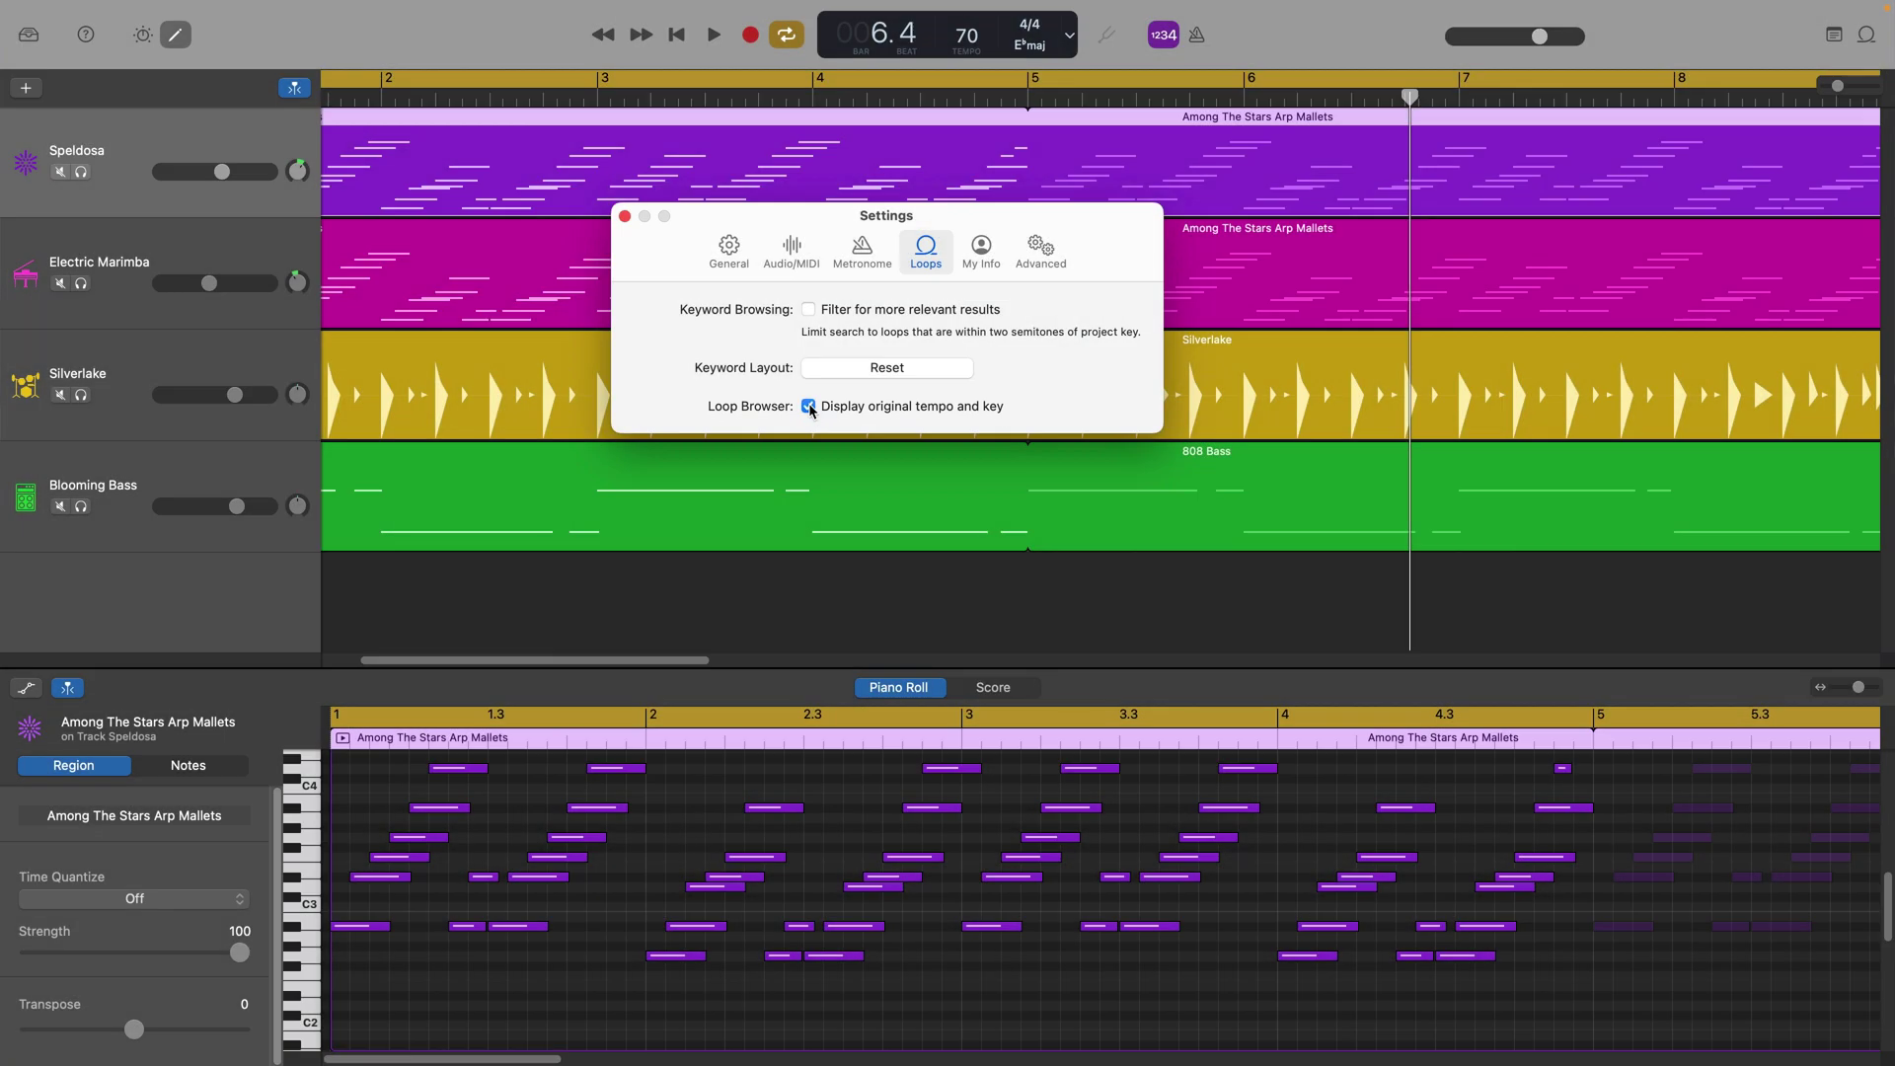
{"action": "key", "text": "o"}
{"action": "left_click", "coordinate": [1611, 387]}
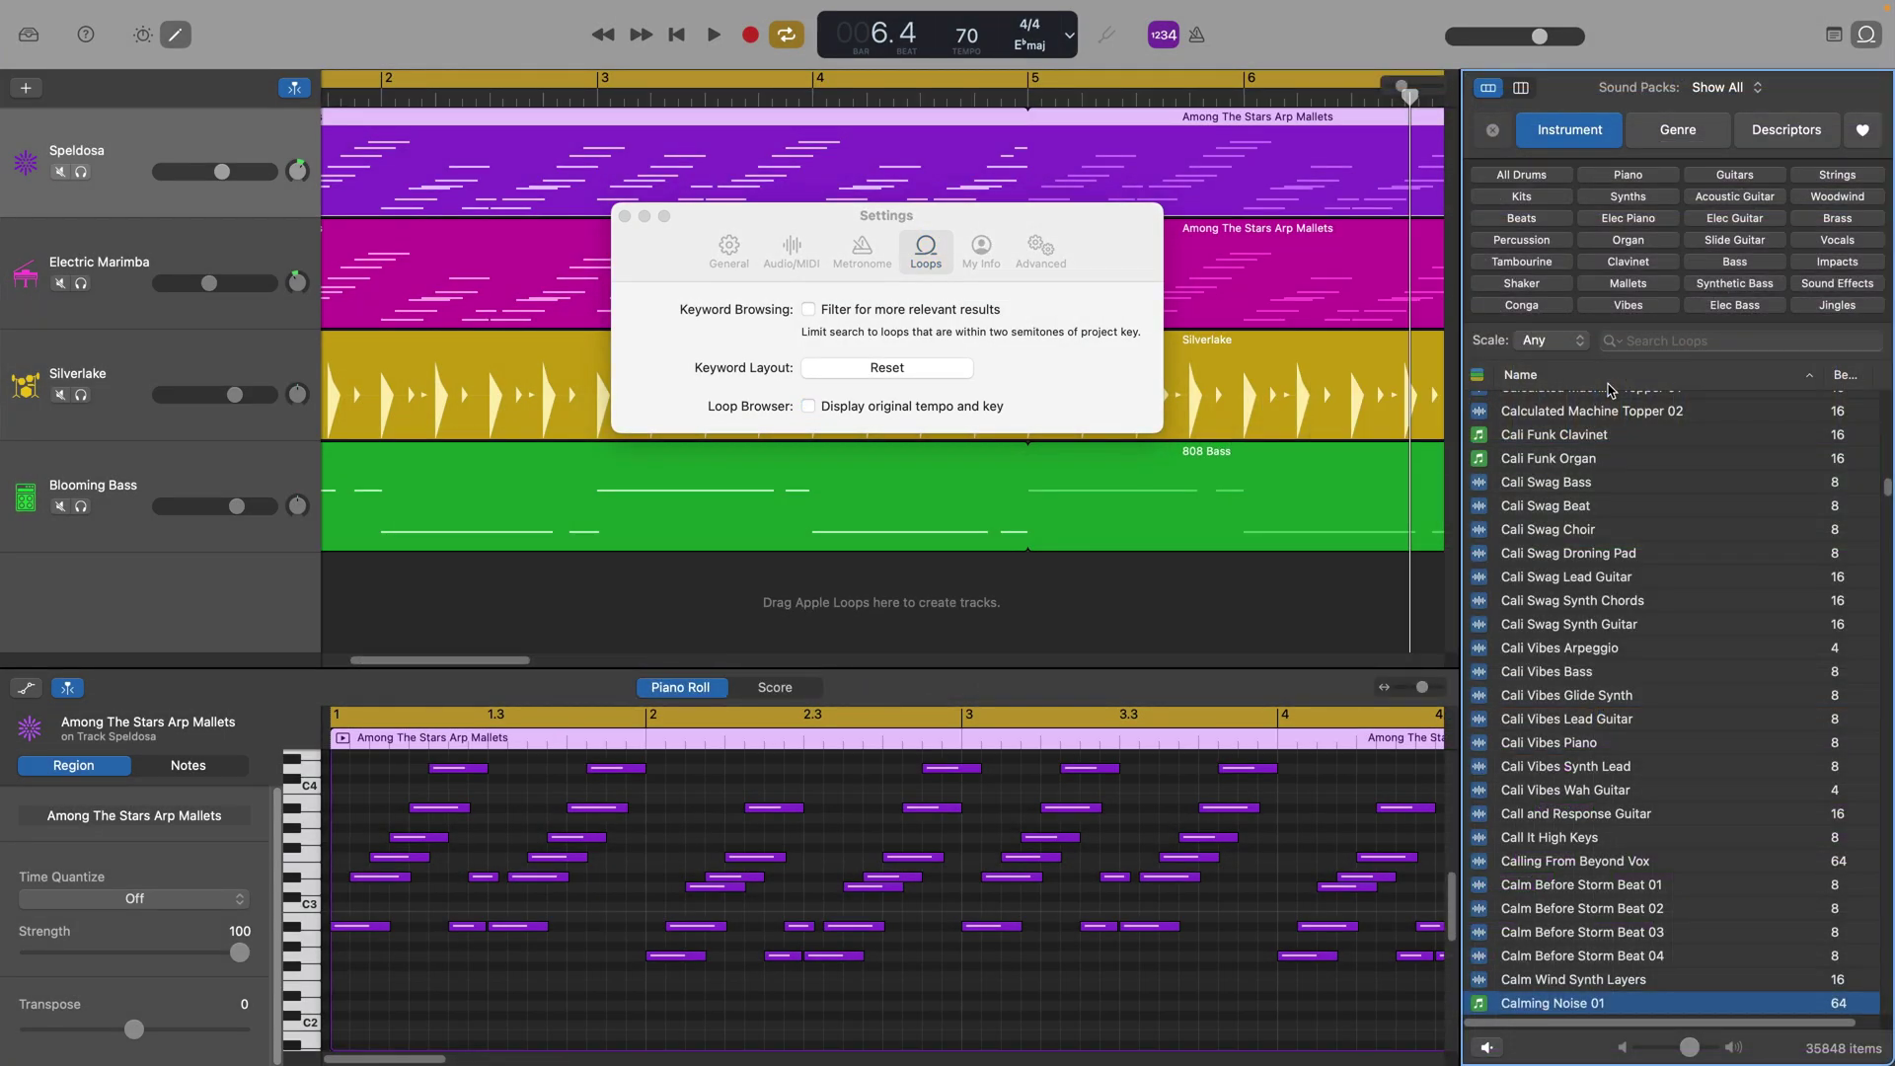
{"action": "scroll", "coordinate": [1738, 727], "scroll_direction": "down", "scroll_amount": 10}
{"action": "scroll", "coordinate": [1737, 727], "scroll_direction": "down", "scroll_amount": 10}
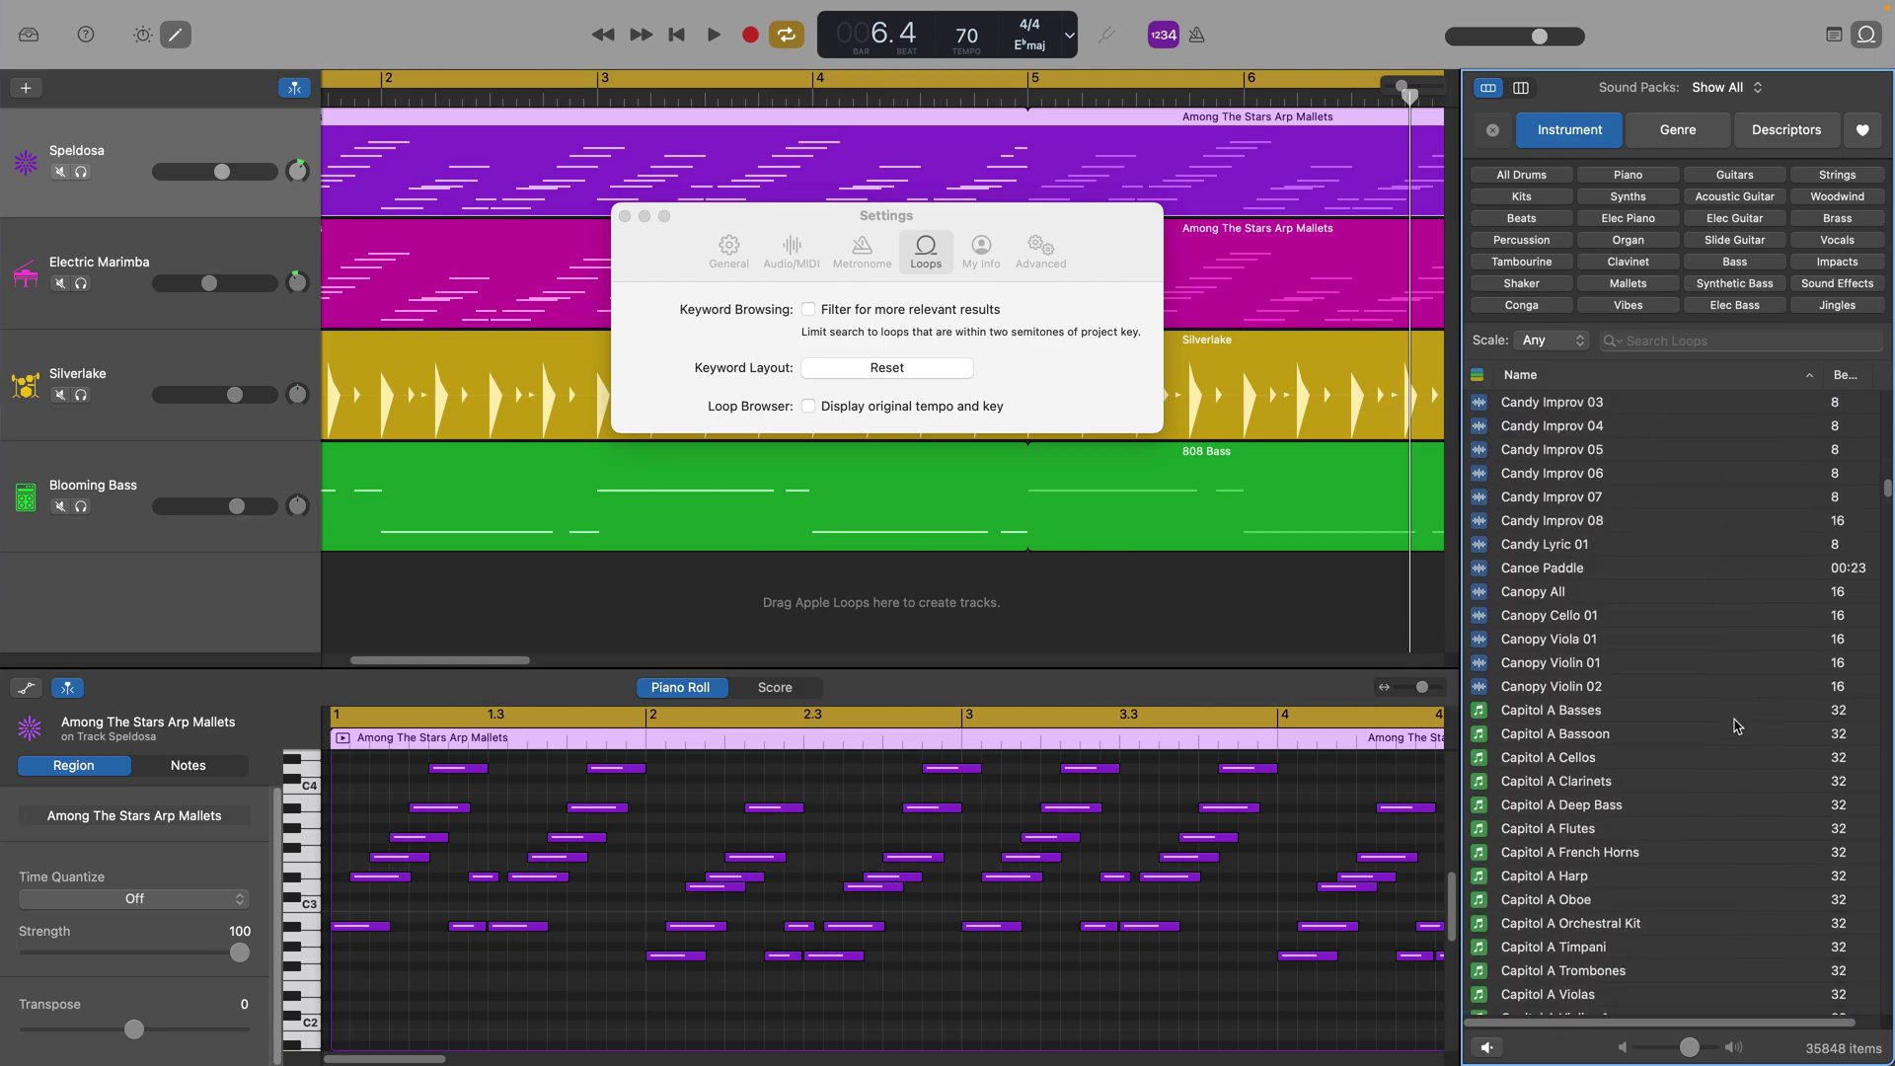
{"action": "left_click", "coordinate": [810, 406]}
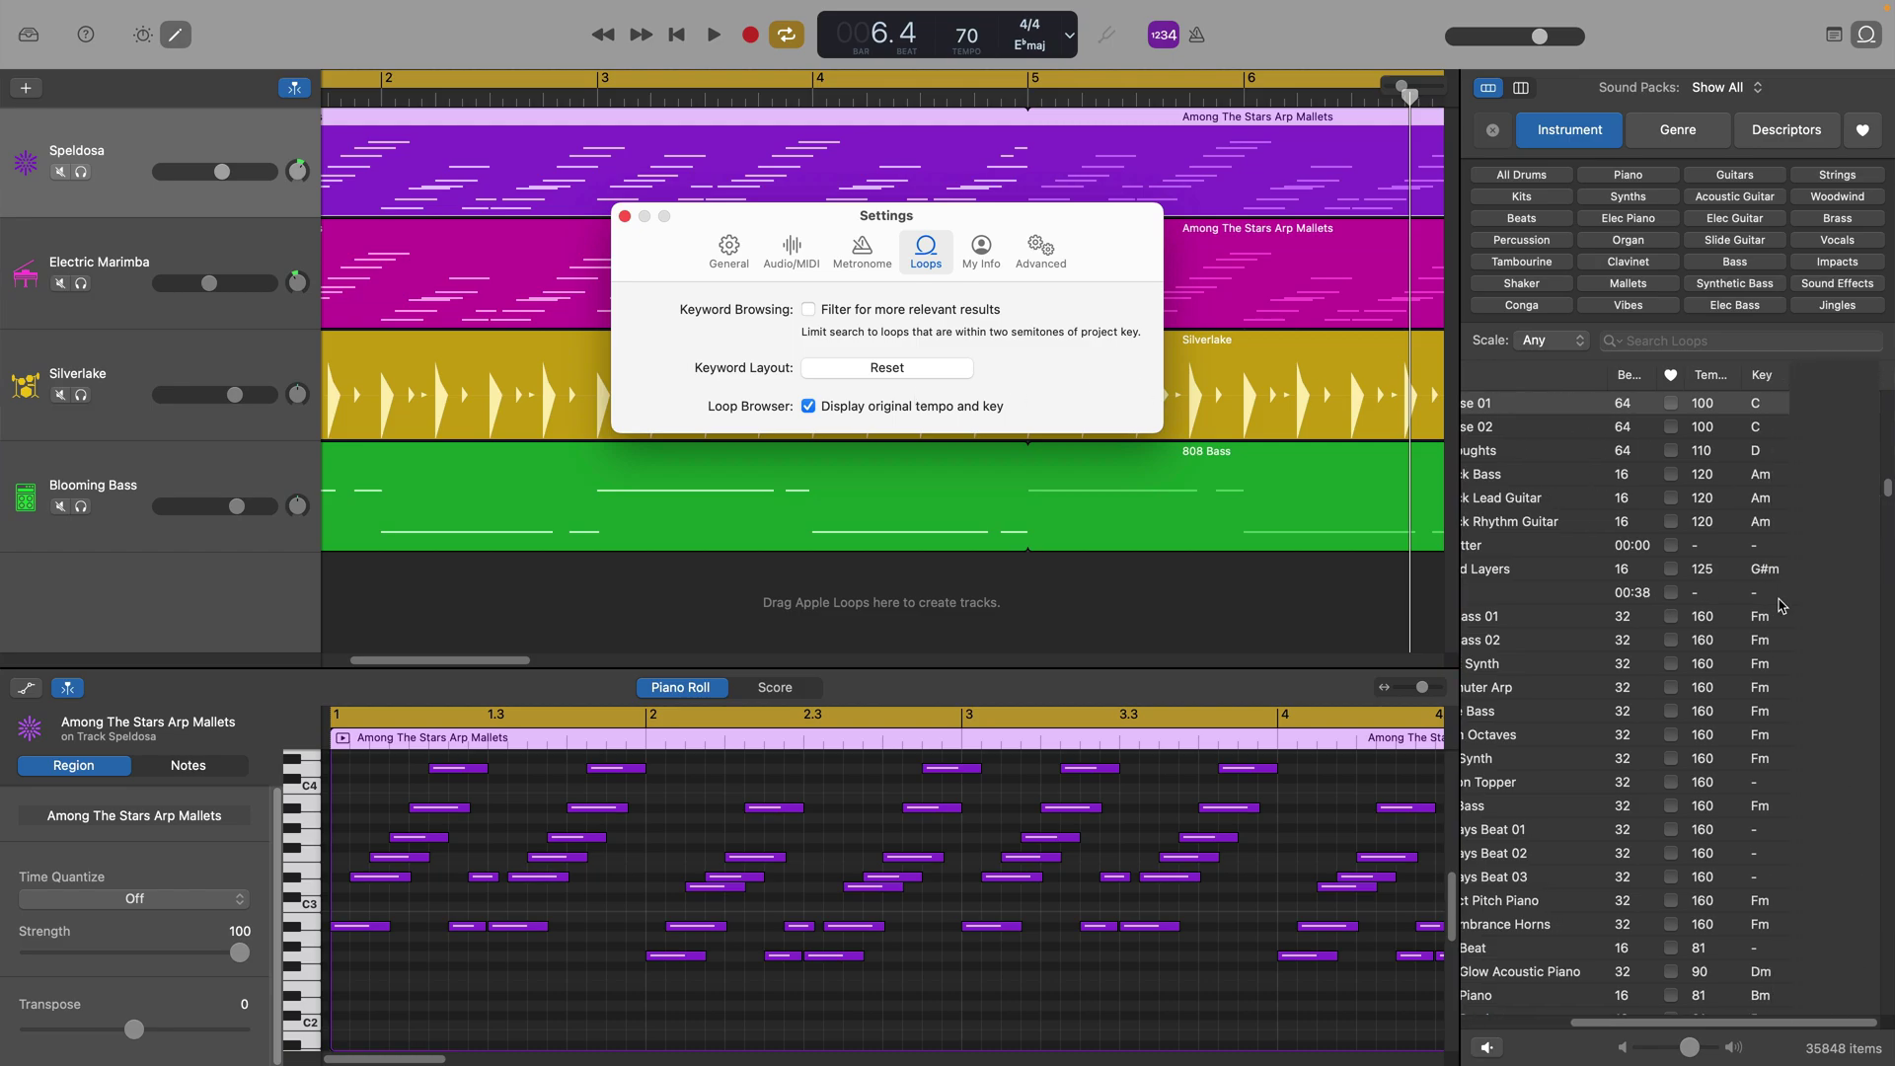
{"action": "scroll", "coordinate": [1689, 667], "scroll_direction": "up", "scroll_amount": 5}
{"action": "scroll", "coordinate": [1690, 667], "scroll_direction": "up", "scroll_amount": 15}
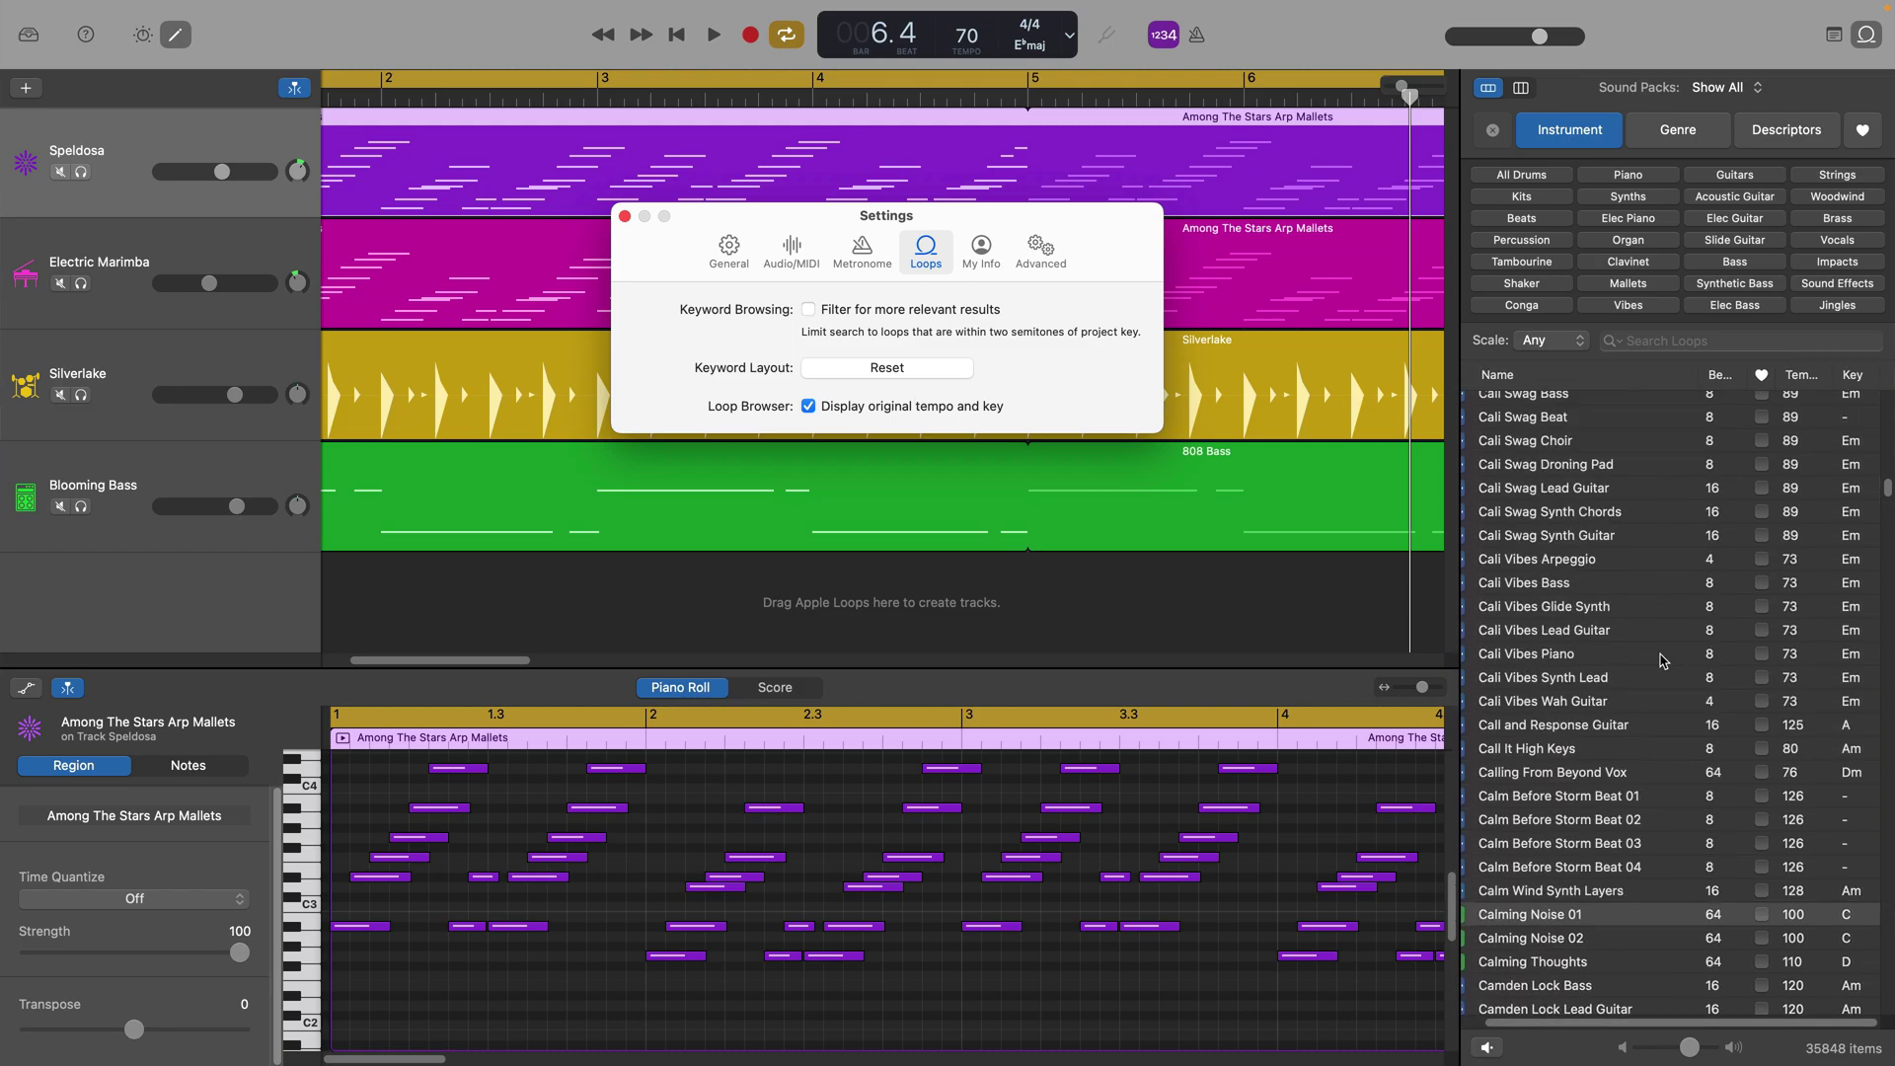
{"action": "scroll", "coordinate": [1663, 654], "scroll_direction": "up", "scroll_amount": 10}
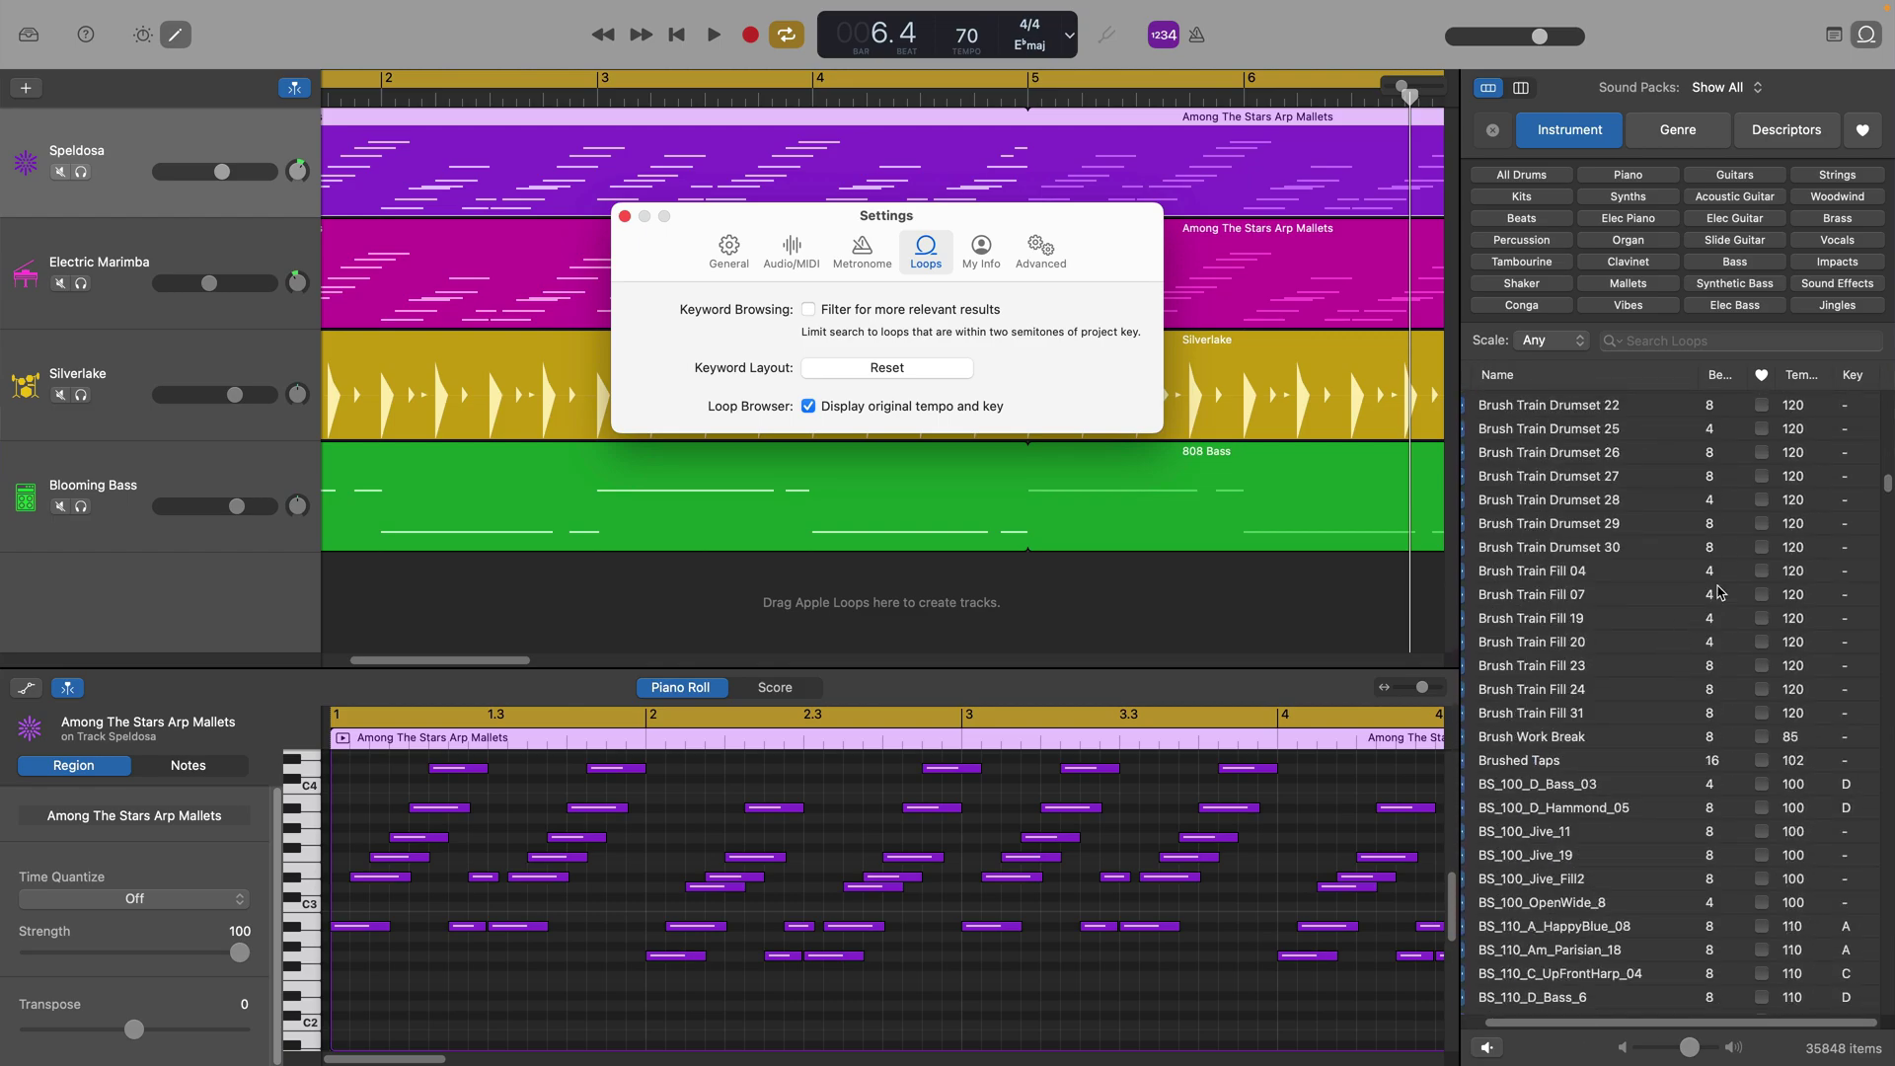
- Sort loops by tempo and key, preview Instrumental Shorts 43, and open the Advanced Bit Depth popup
{"action": "left_click", "coordinate": [1814, 383]}
{"action": "left_click", "coordinate": [1814, 383]}
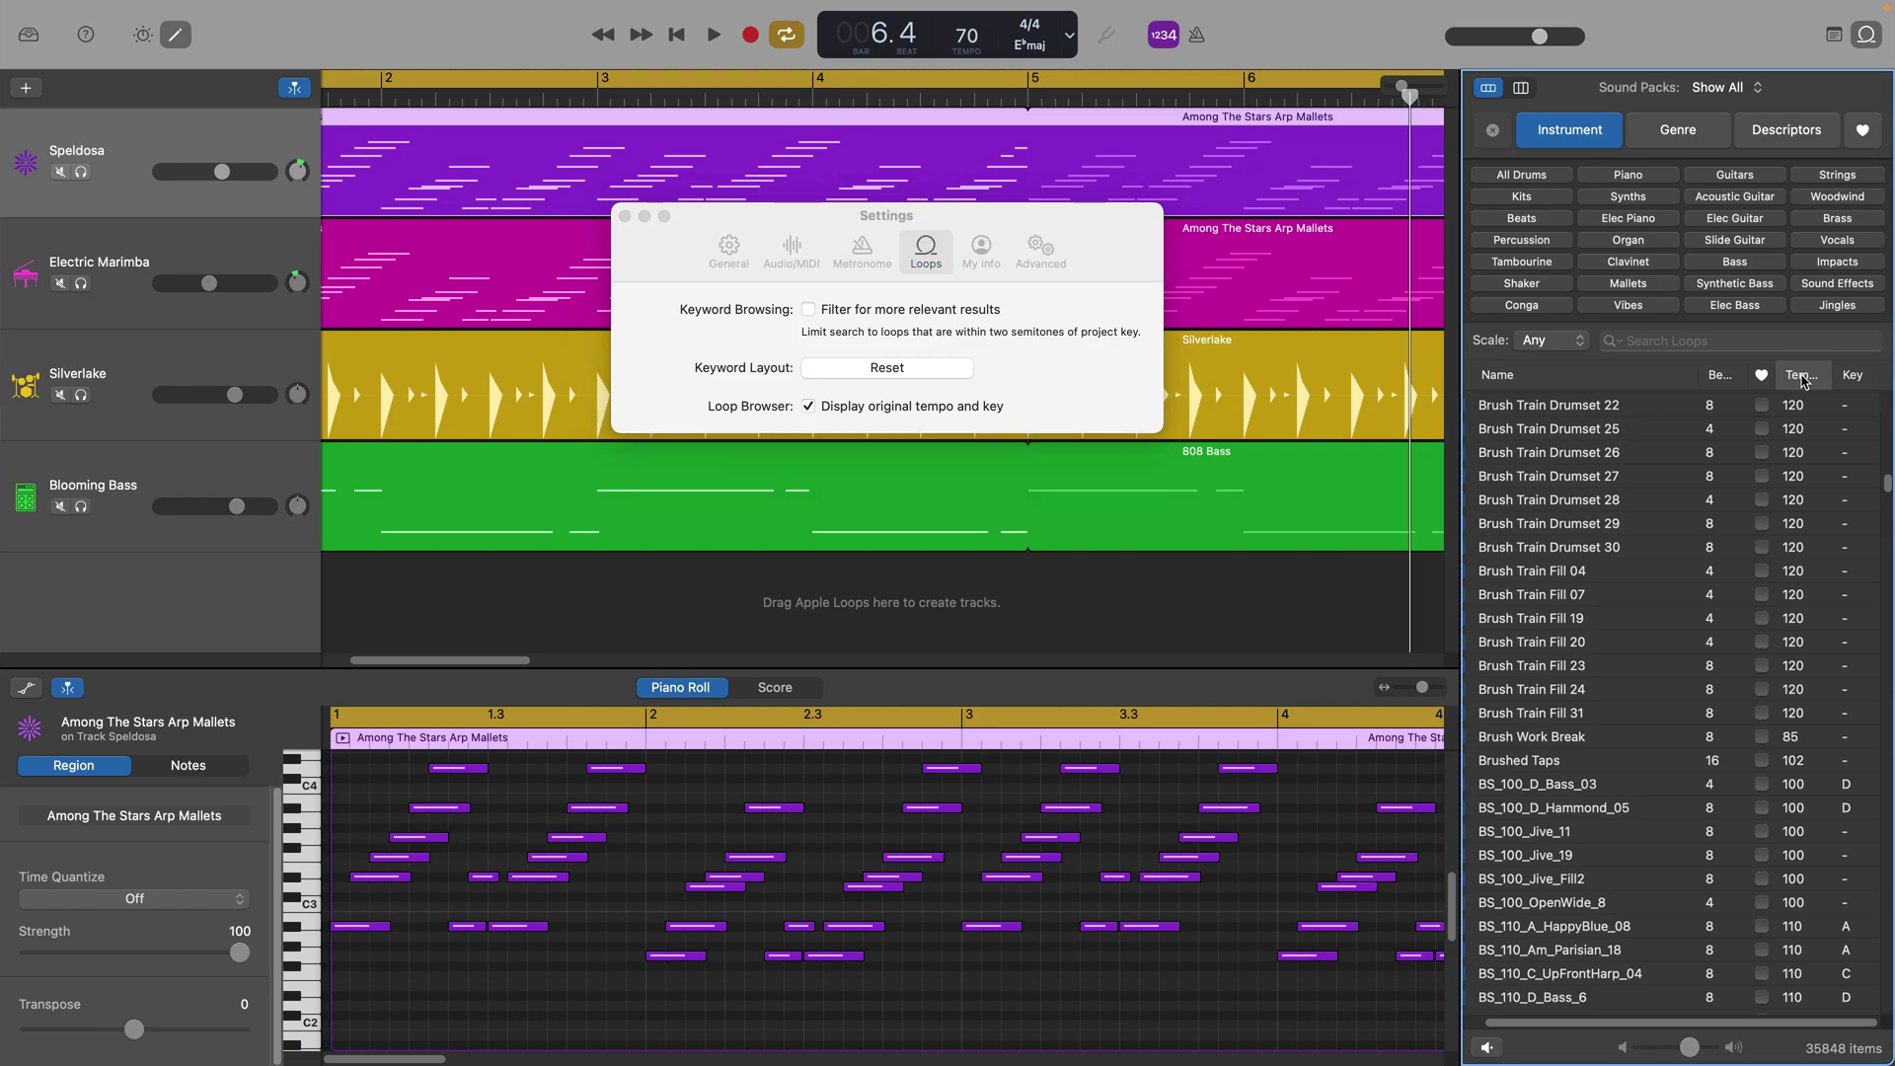
{"action": "left_click", "coordinate": [1861, 381]}
{"action": "scroll", "coordinate": [1613, 616], "scroll_direction": "up", "scroll_amount": 20}
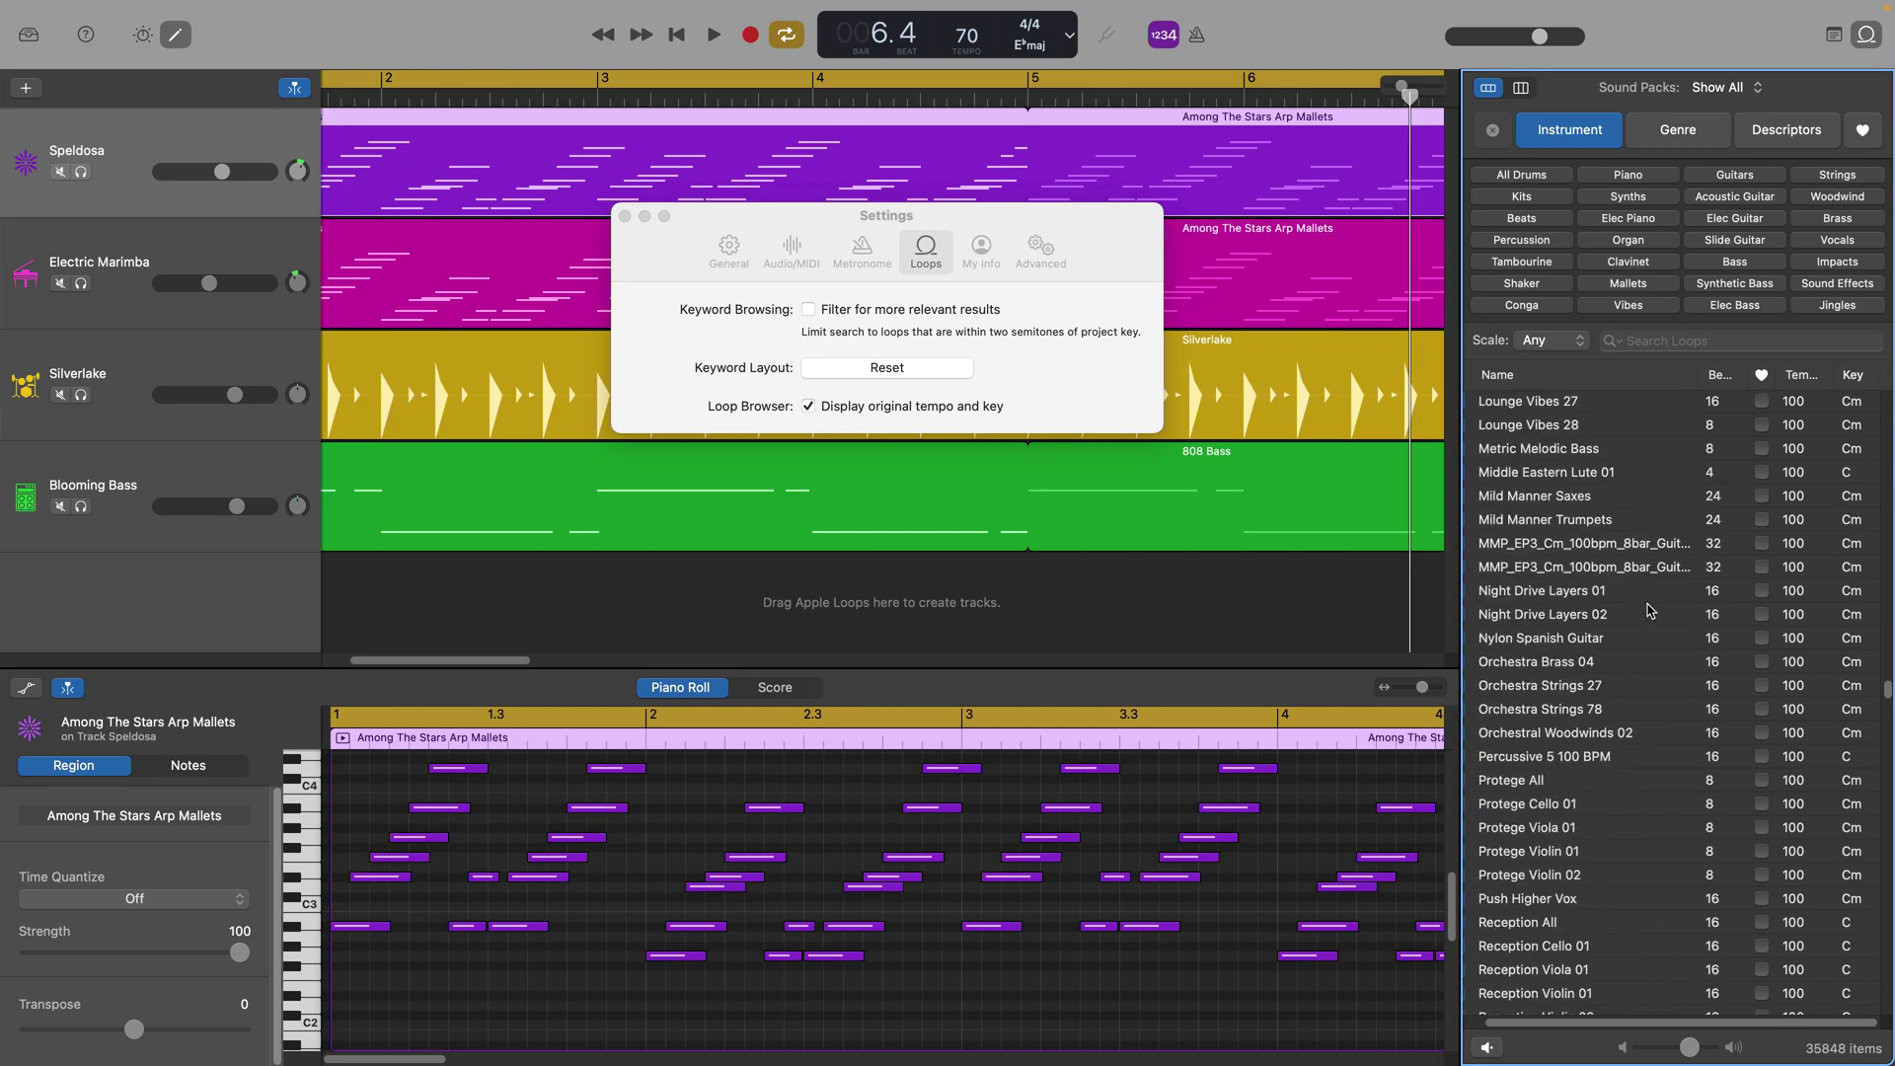
{"action": "scroll", "coordinate": [1613, 616], "scroll_direction": "up", "scroll_amount": 10}
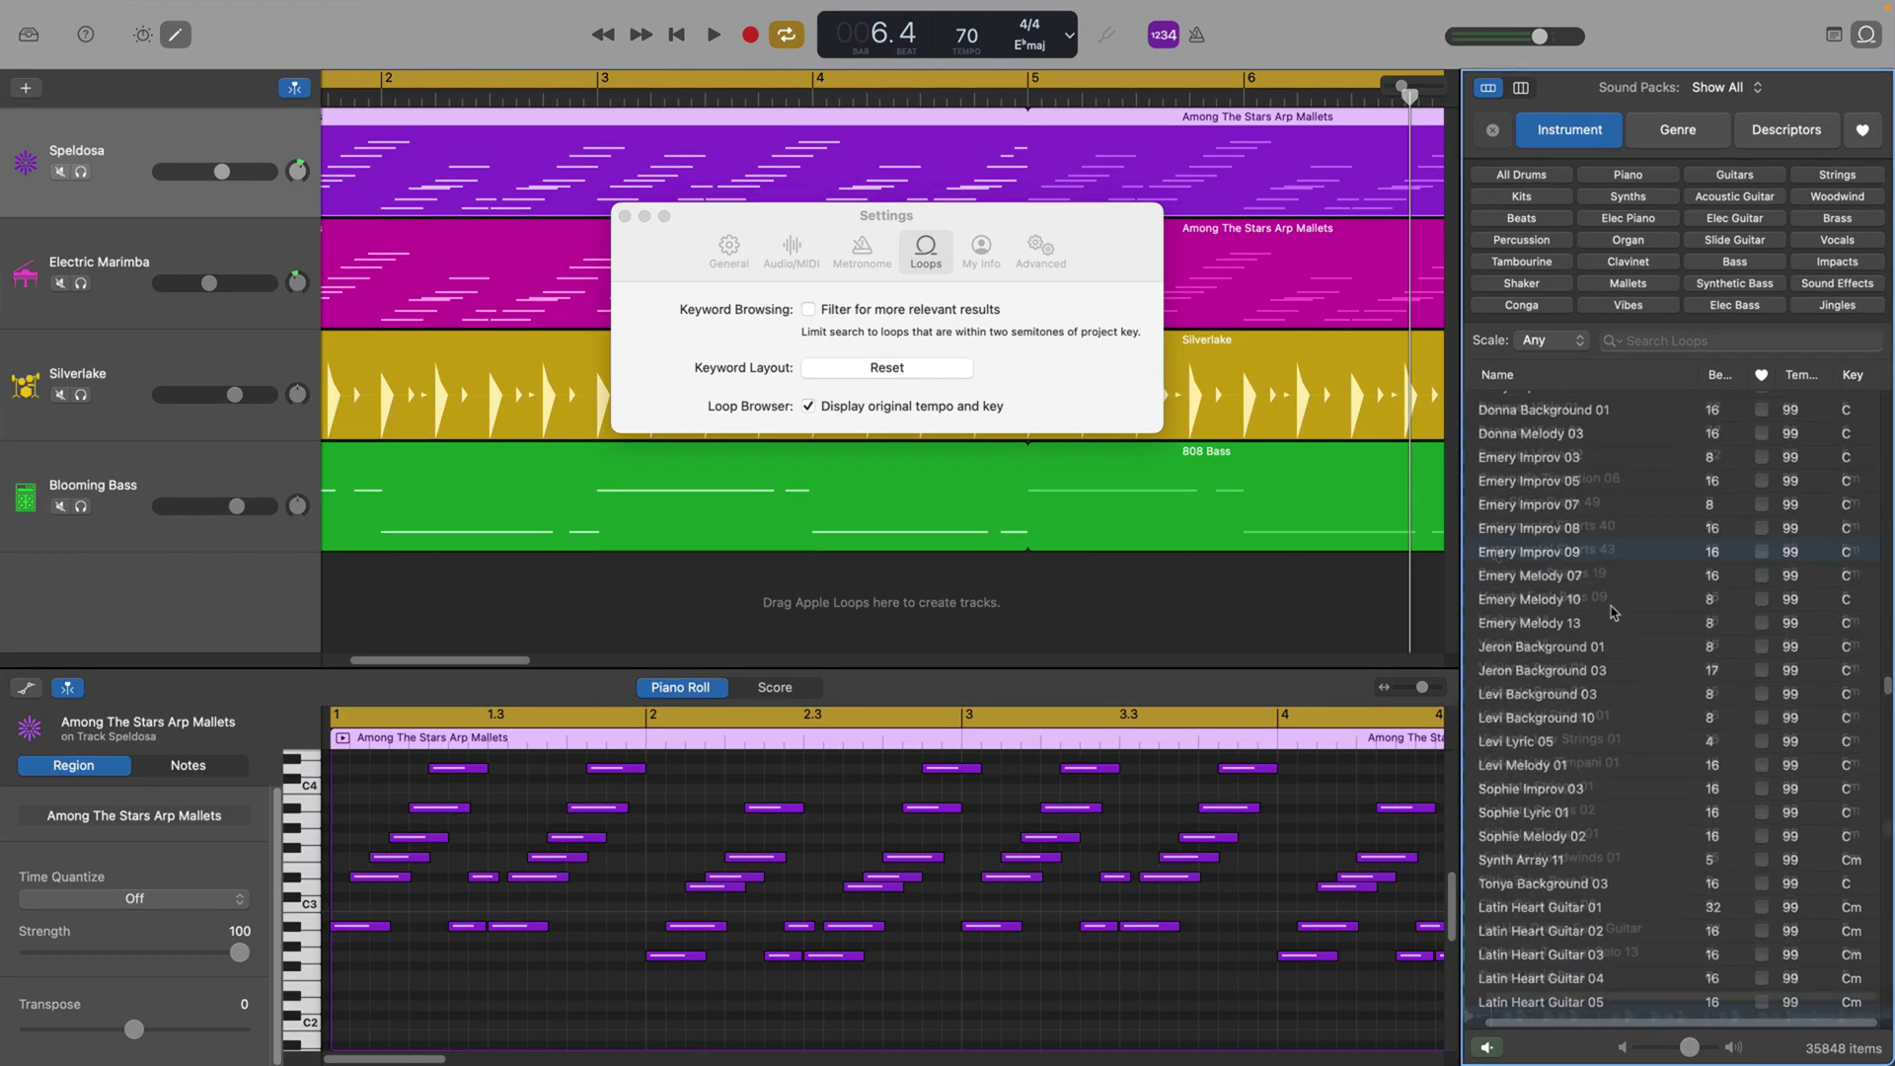
{"action": "left_click", "coordinate": [1496, 555]}
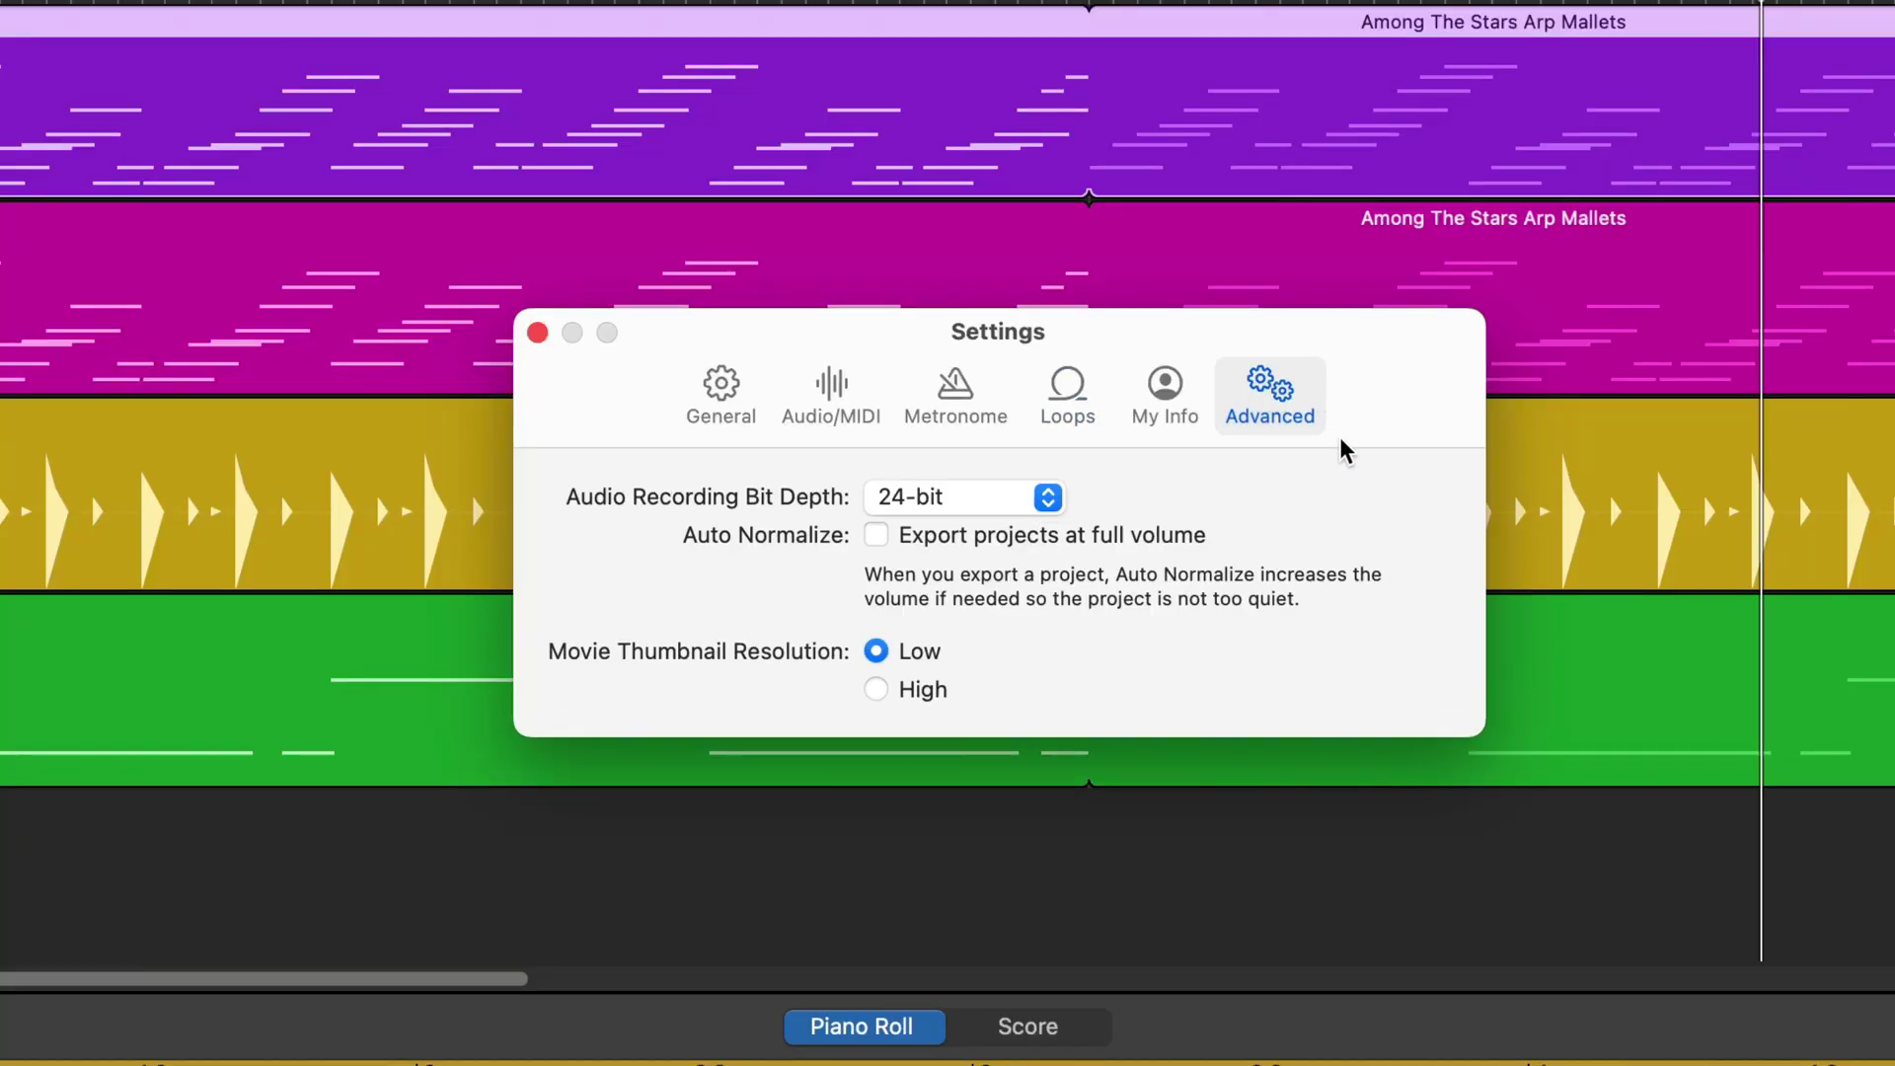
{"action": "left_click", "coordinate": [1048, 499]}
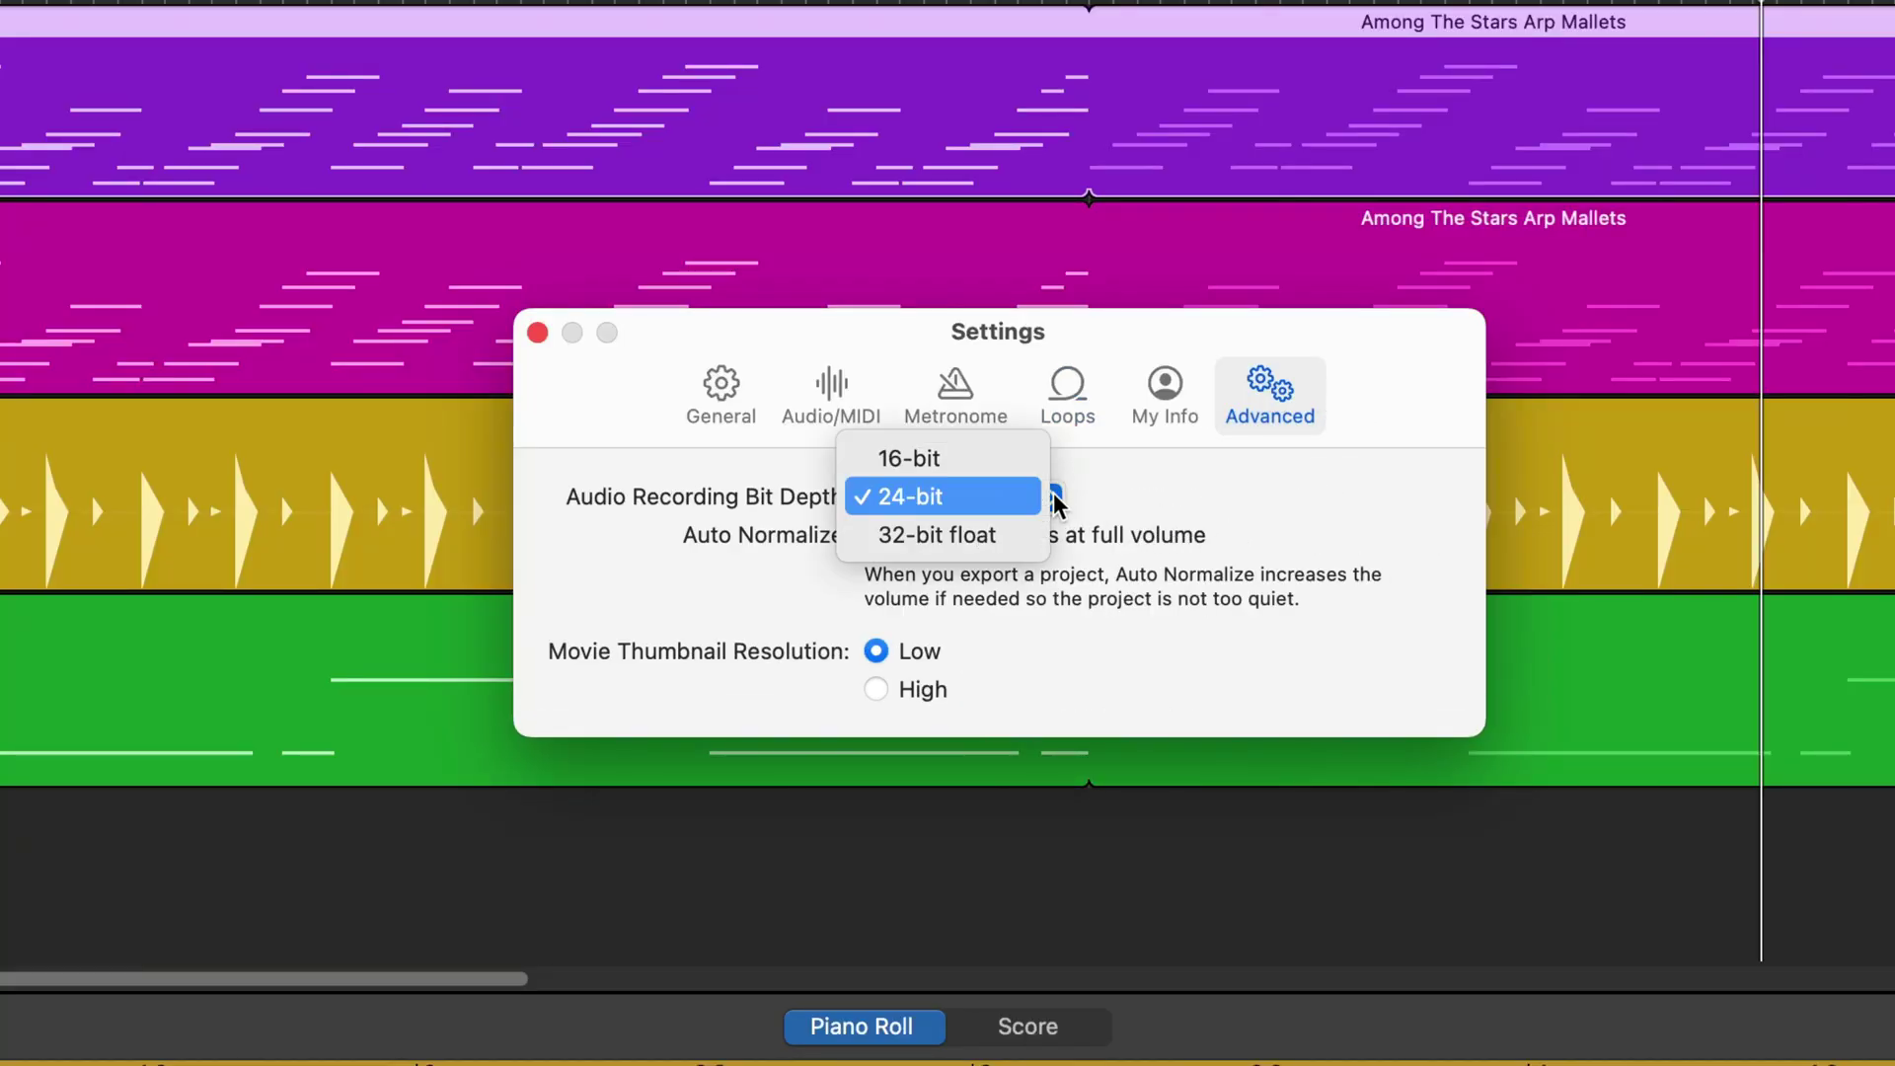